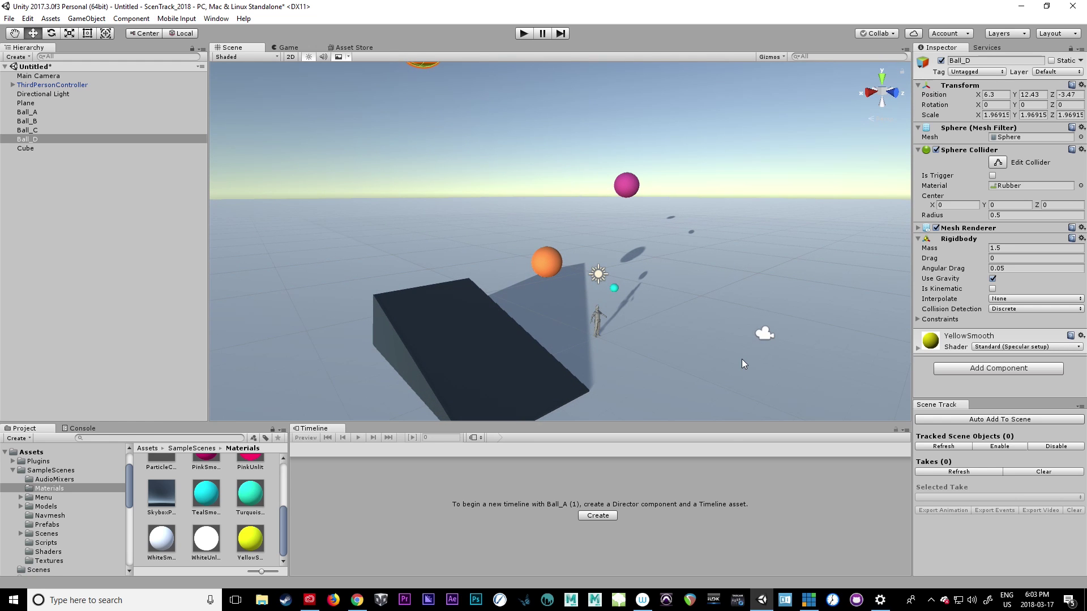
# Step: Orbit the view around the ramp, balls and character to inspect the scene
pyautogui.keyDown('alt'); pyautogui.moveTo(653, 367); pyautogui.dragTo(725, 352); pyautogui.keyUp('alt')
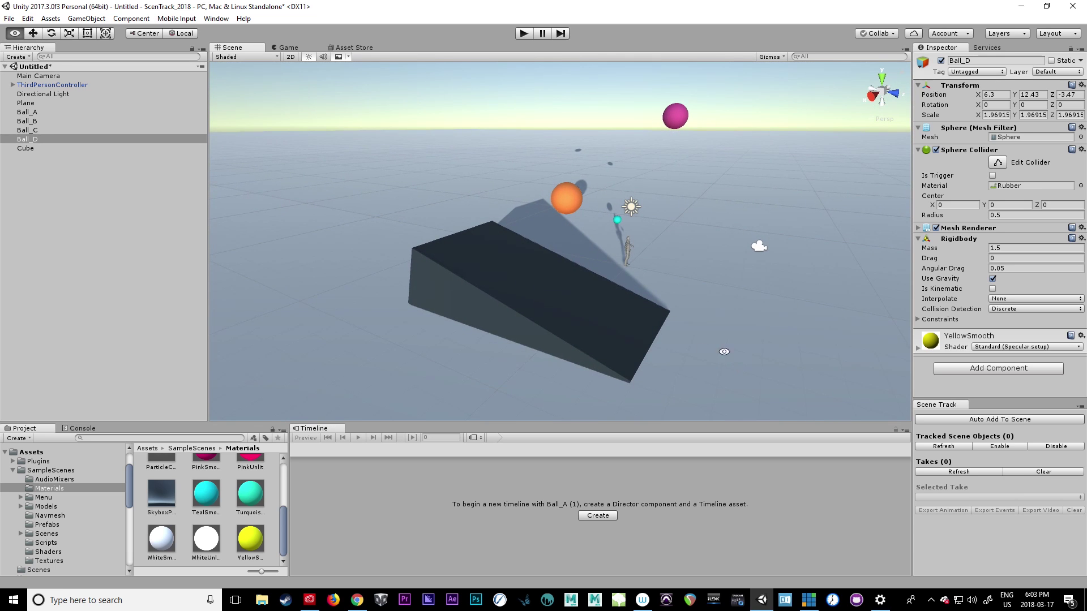
pyautogui.click(43, 86)
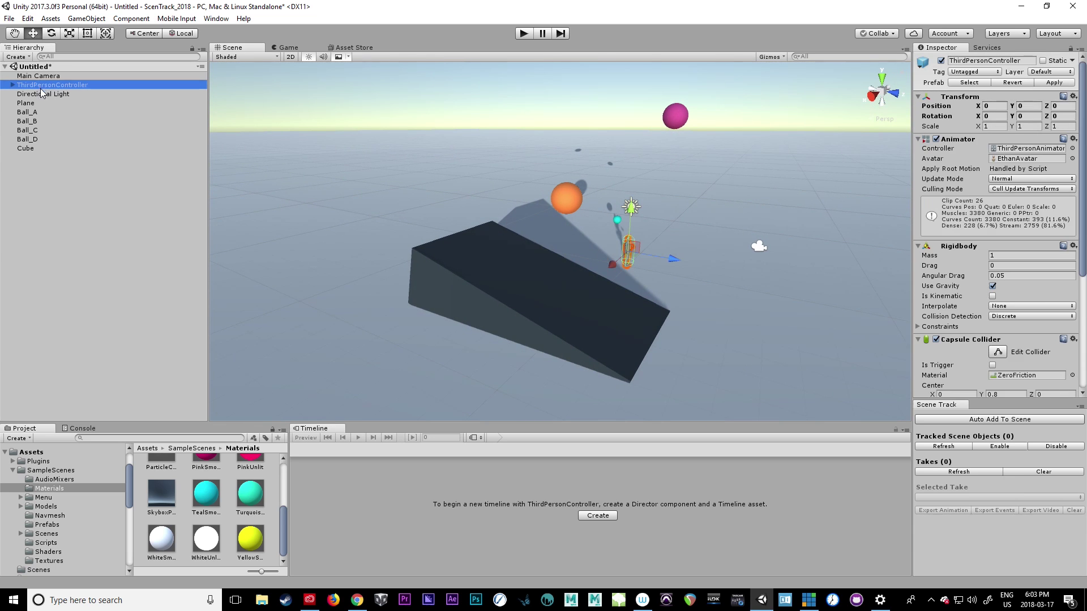
pyautogui.keyDown('alt'); pyautogui.moveTo(690, 378); pyautogui.dragTo(669, 368); pyautogui.keyUp('alt')
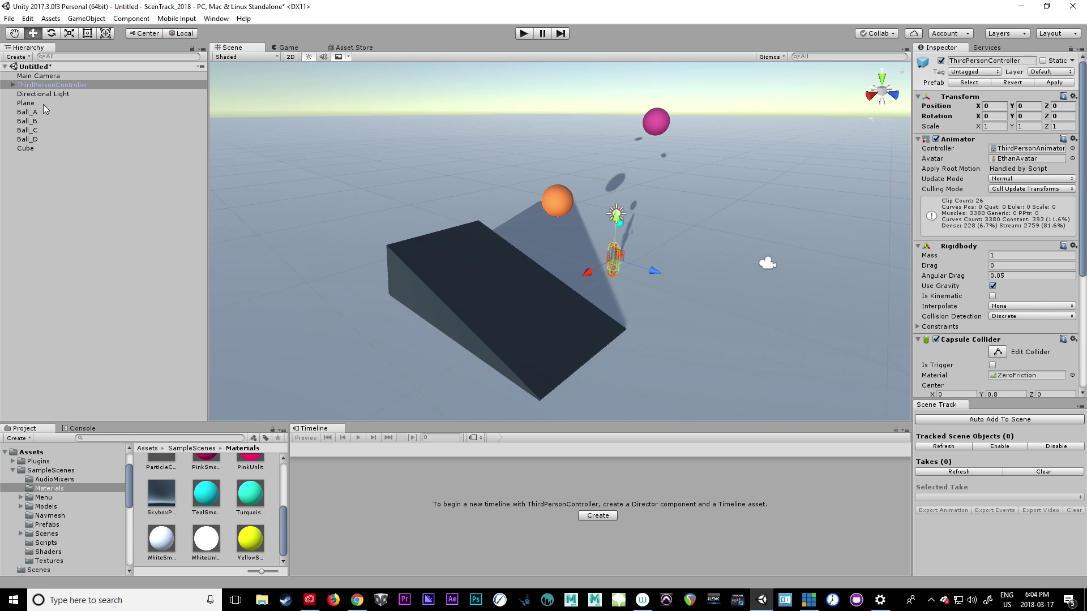
pyautogui.click(115, 261)
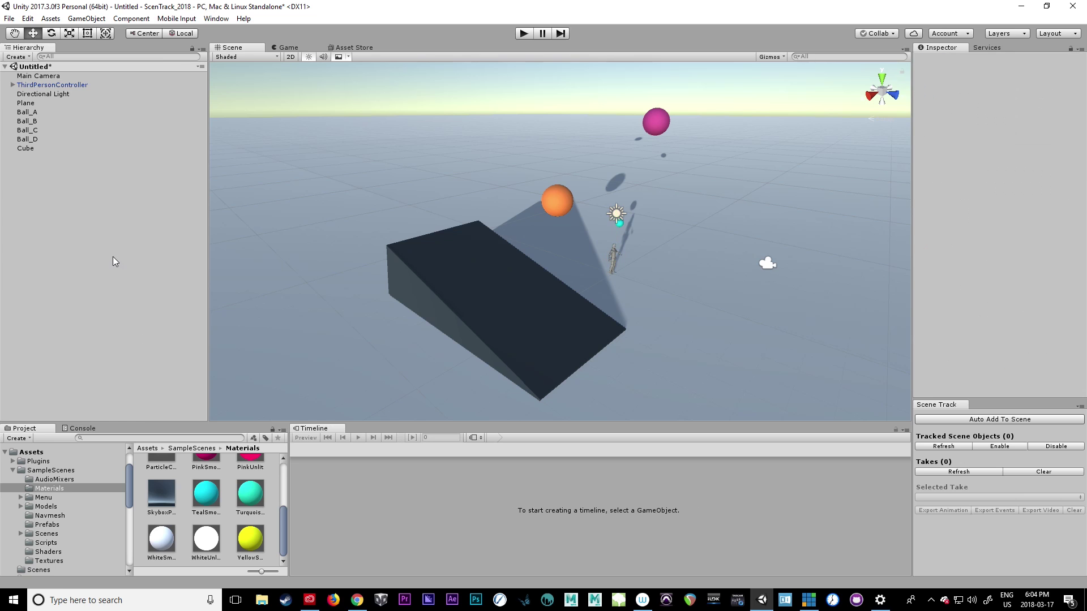
# Step: Create an empty object at Z position 0 named GameScene
pyautogui.click(87, 18)
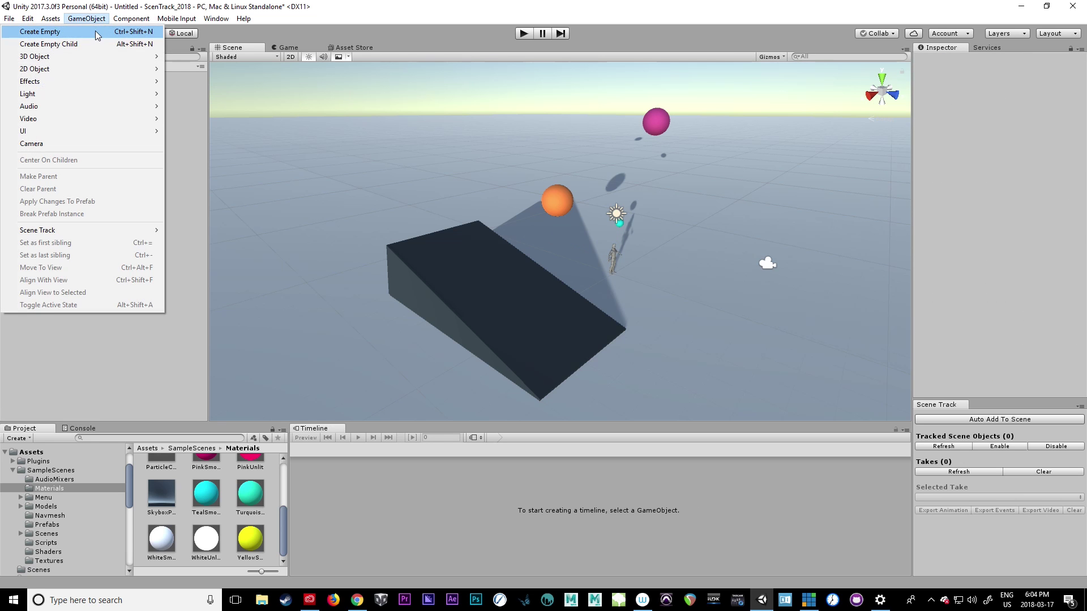
pyautogui.click(97, 32)
pyautogui.click(1033, 95)
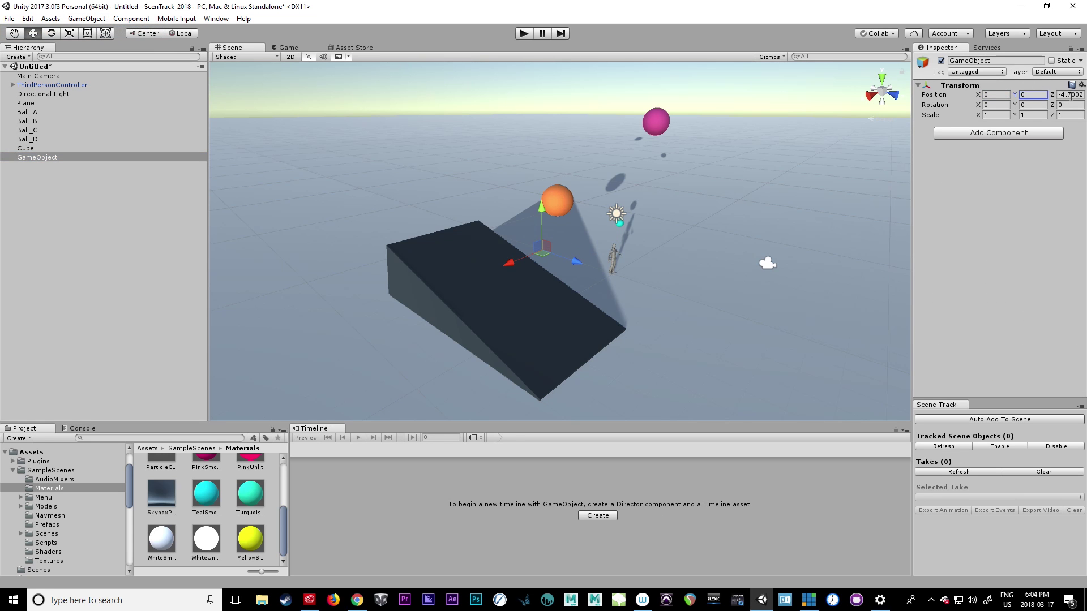
pyautogui.click(1071, 94)
pyautogui.write('0')
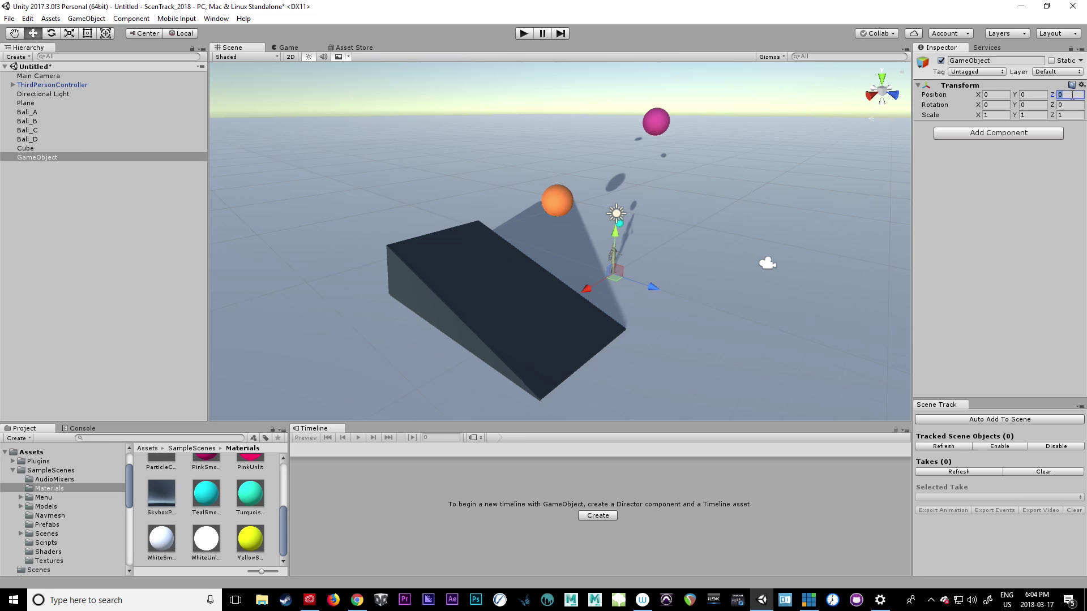
pyautogui.click(996, 61)
pyautogui.write('GameScene')
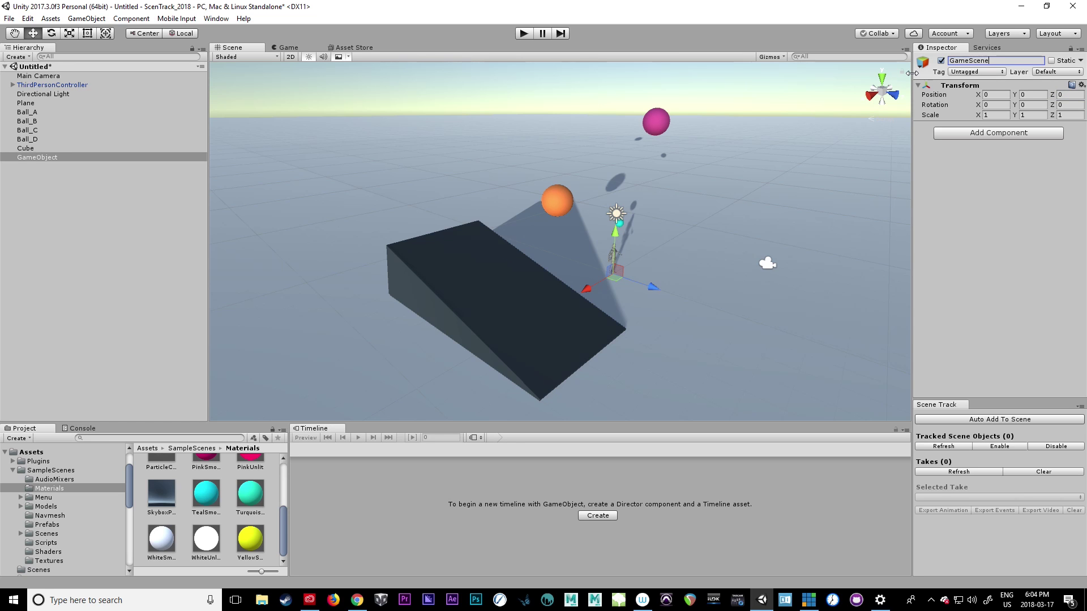
pyautogui.press('Return')
# Step: Make the four balls, Cube, Plane and ThirdPersonController children of GameScene
pyautogui.click(33, 149)
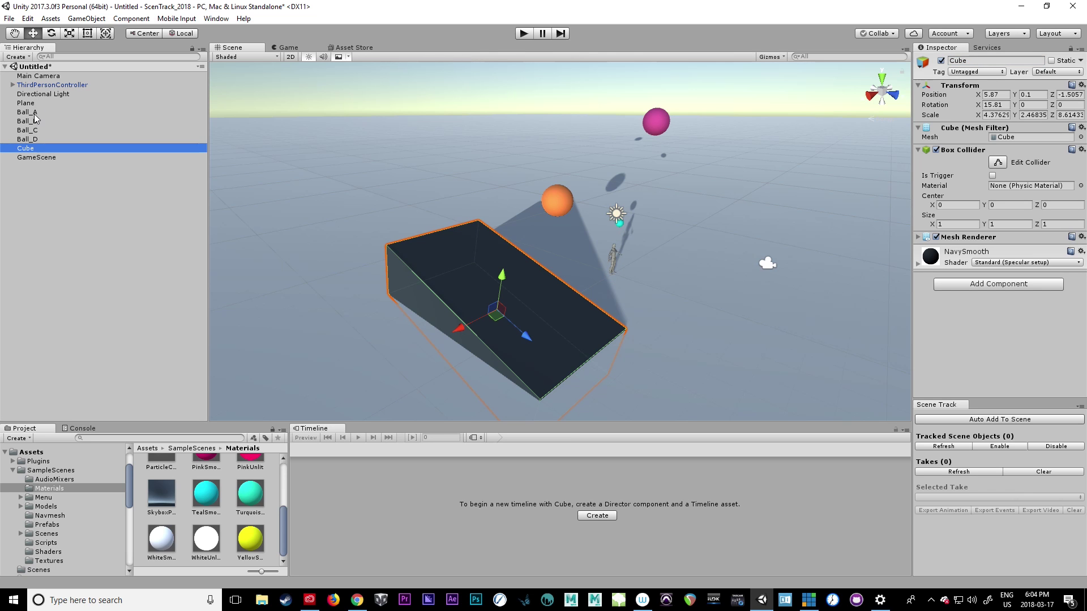
pyautogui.keyDown('shift'); pyautogui.click(32, 112); pyautogui.keyUp('shift')
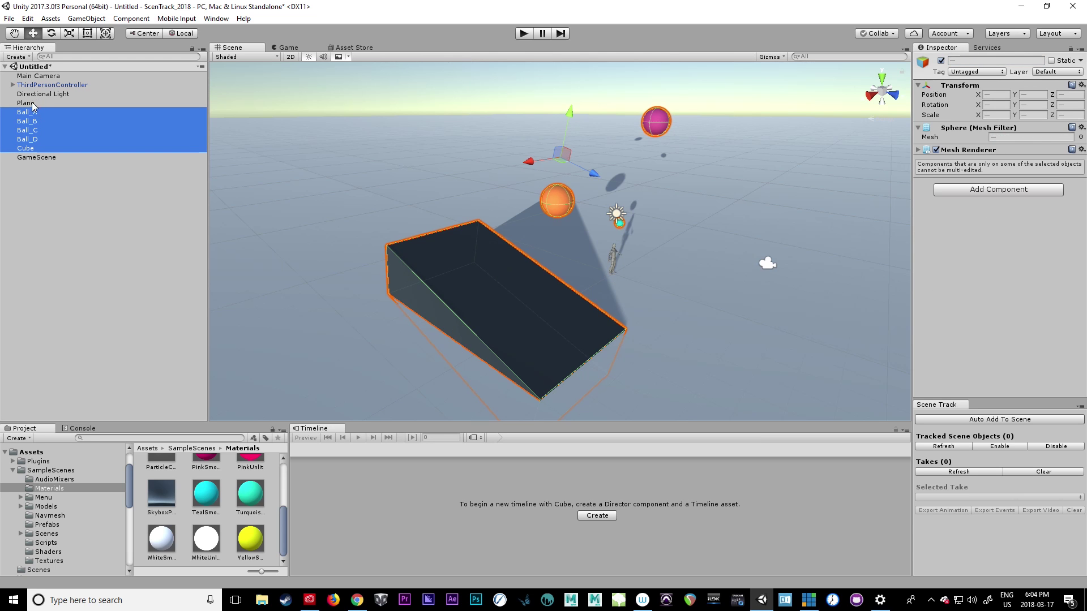
pyautogui.keyDown('ctrl'); pyautogui.click(32, 103); pyautogui.keyUp('ctrl')
pyautogui.keyDown('ctrl'); pyautogui.click(56, 85); pyautogui.keyUp('ctrl')
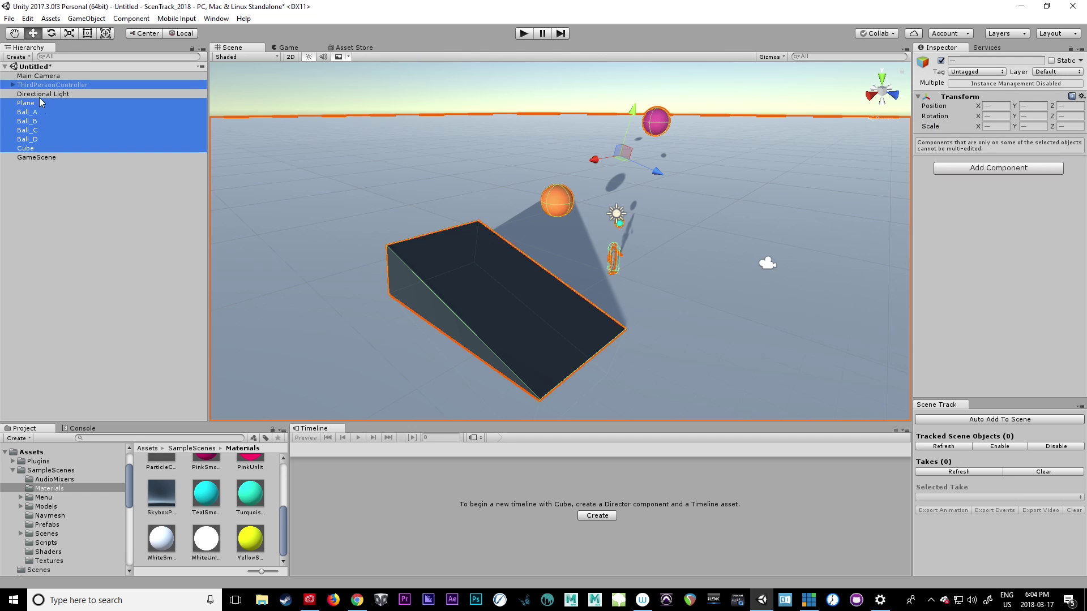
pyautogui.moveTo(41, 103); pyautogui.dragTo(30, 159)
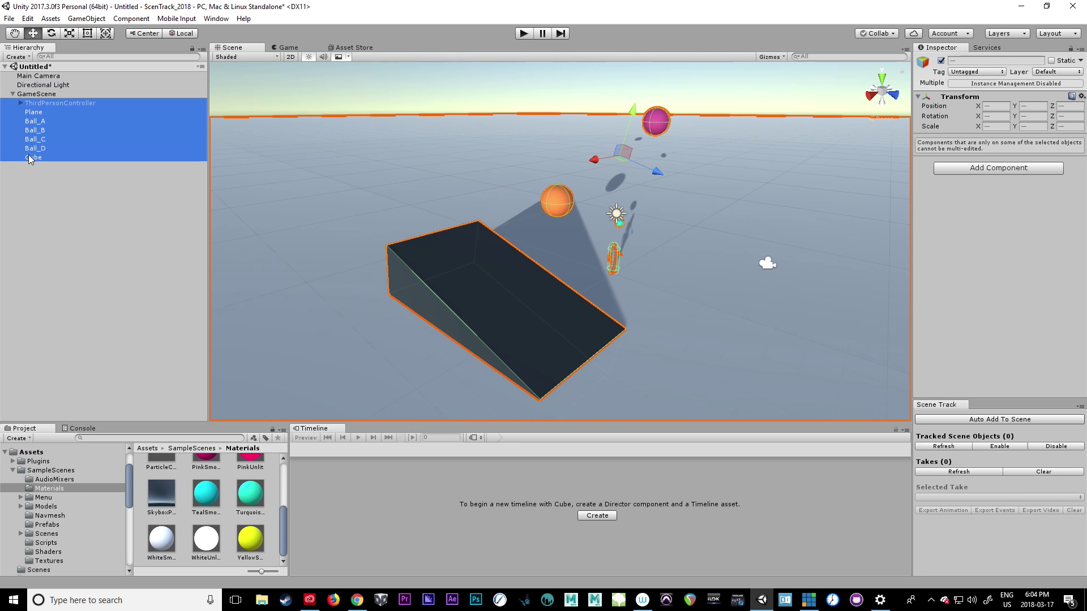
# Step: Rename the Cube to Ramp
pyautogui.click(46, 103)
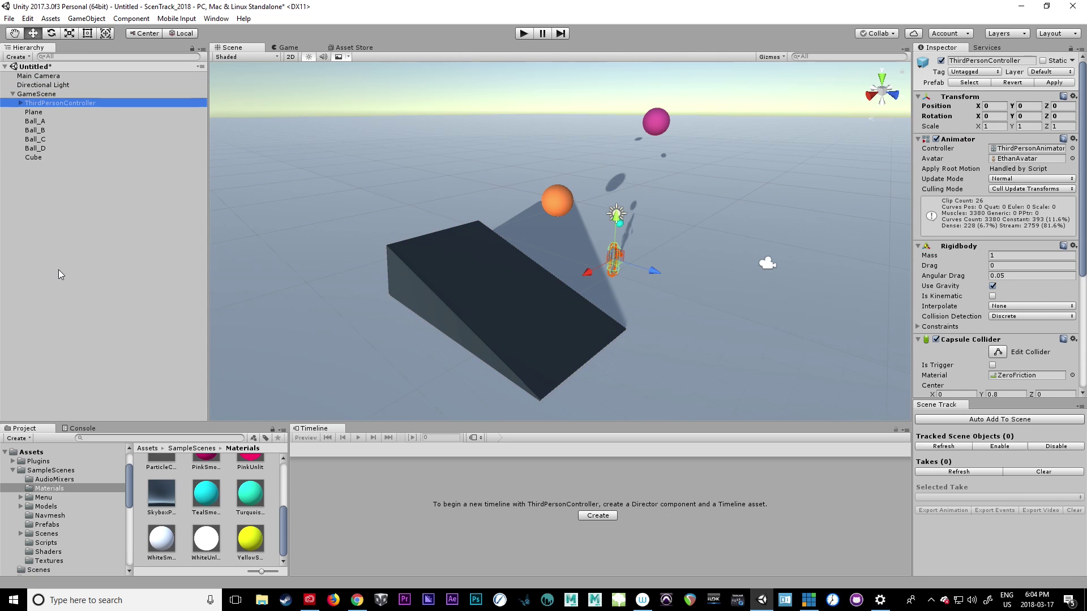
pyautogui.click(39, 112)
pyautogui.click(39, 160)
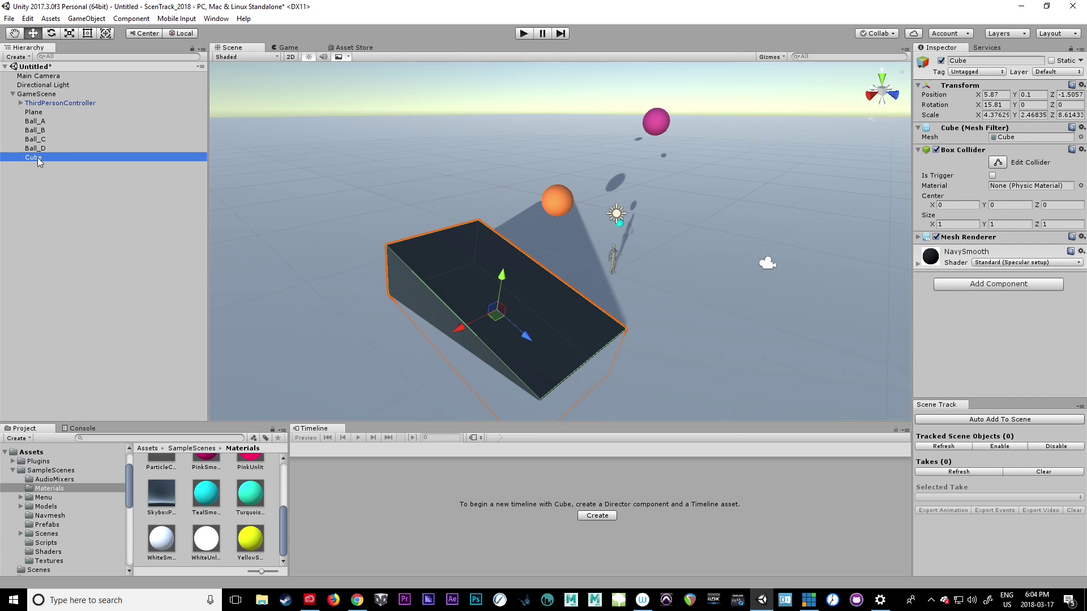
pyautogui.click(973, 62)
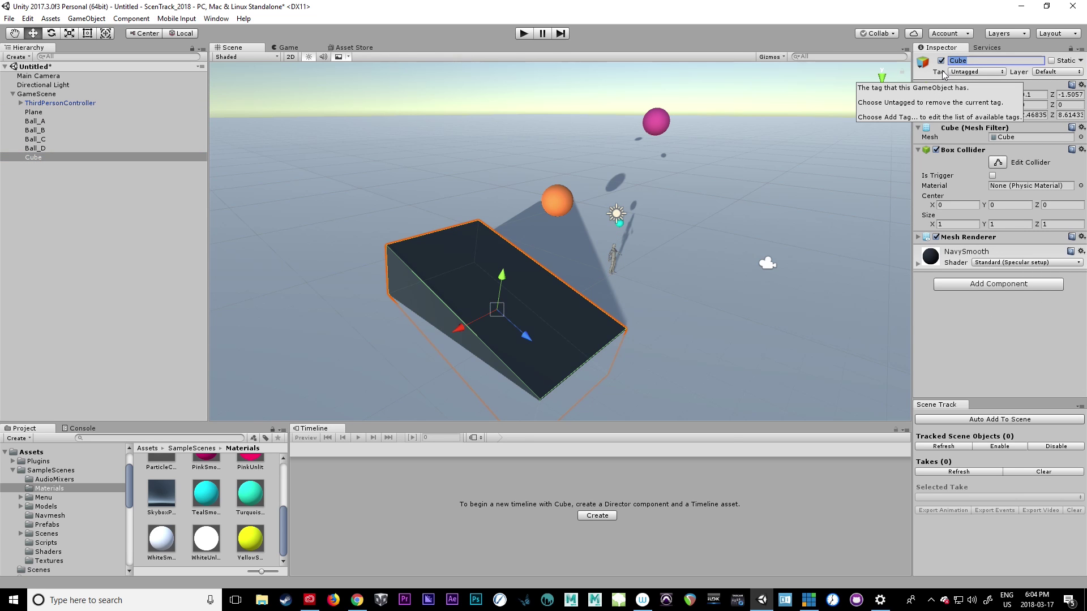
pyautogui.write('Ramp')
pyautogui.press('Return')
pyautogui.click(792, 141)
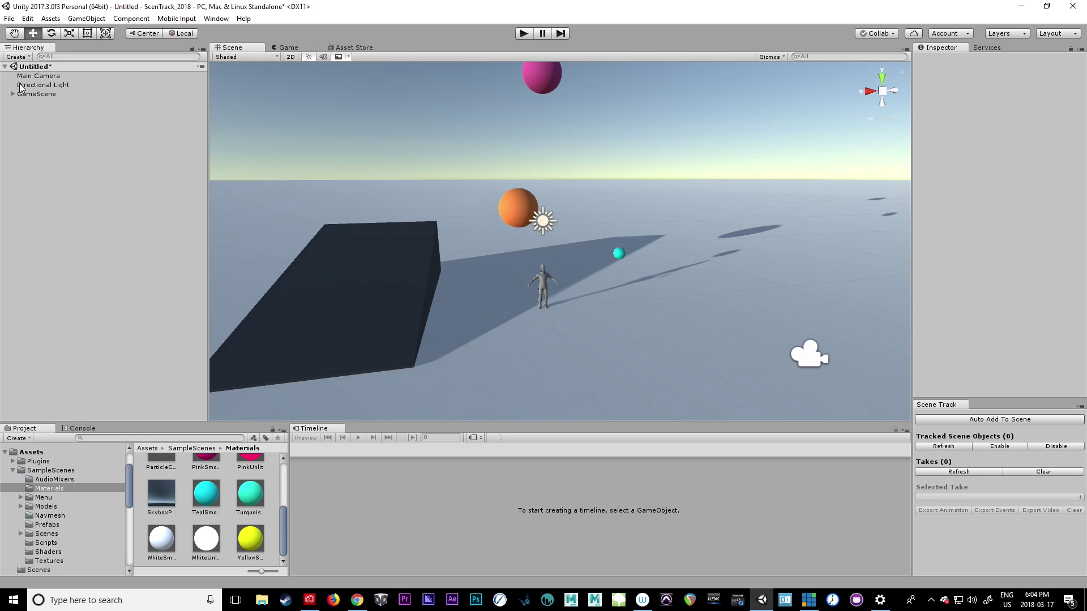
# Step: Add a camera and move and rotate it to about 0.77, 1.30, 7.63, facing the ramp and balls
pyautogui.click(86, 19)
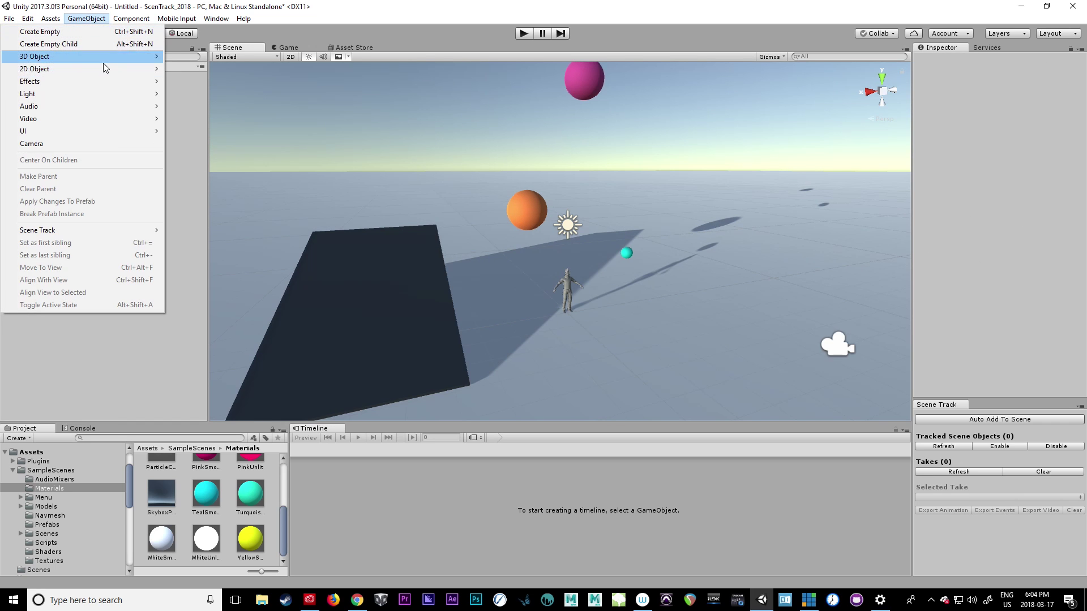
pyautogui.click(110, 144)
pyautogui.keyDown('alt'); pyautogui.moveTo(453, 254); pyautogui.dragTo(542, 365); pyautogui.keyUp('alt')
pyautogui.press('e')
pyautogui.moveTo(505, 258); pyautogui.dragTo(588, 278)
pyautogui.press('w')
pyautogui.moveTo(498, 219); pyautogui.dragTo(432, 196)
pyautogui.keyDown('alt'); pyautogui.moveTo(378, 239); pyautogui.dragTo(581, 267); pyautogui.keyUp('alt')
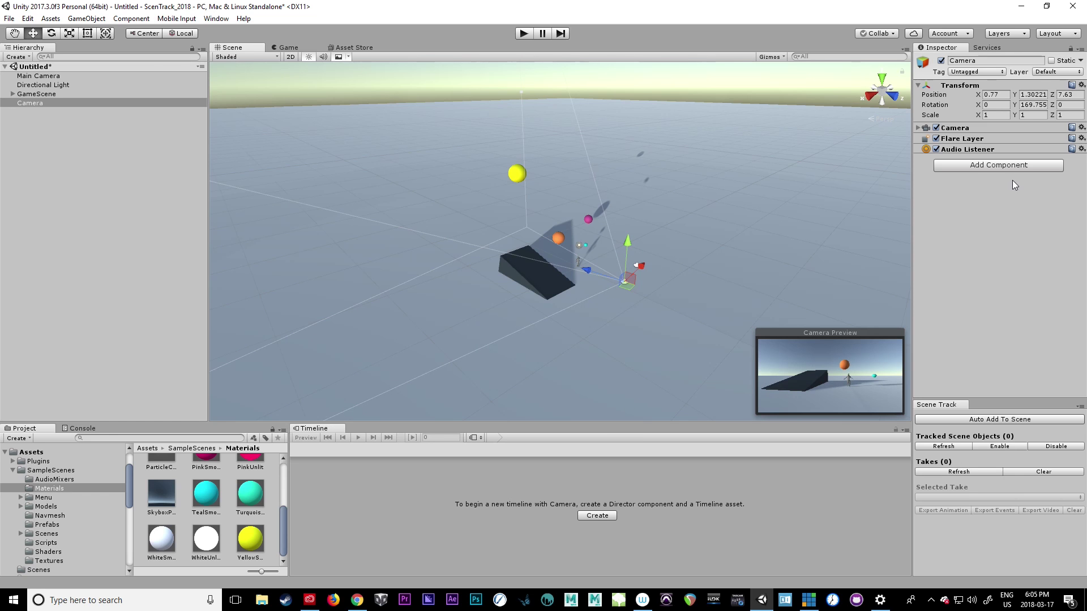
# Step: Uncheck the Main Camera's Audio Listener, then reselect the new Camera
pyautogui.click(57, 76)
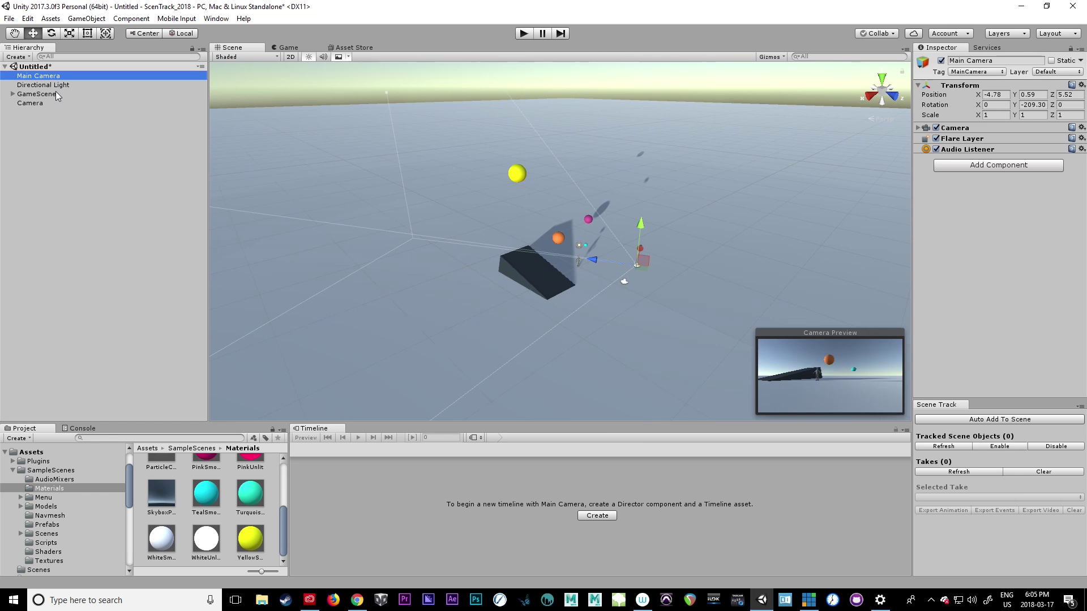
pyautogui.click(937, 149)
pyautogui.click(937, 149)
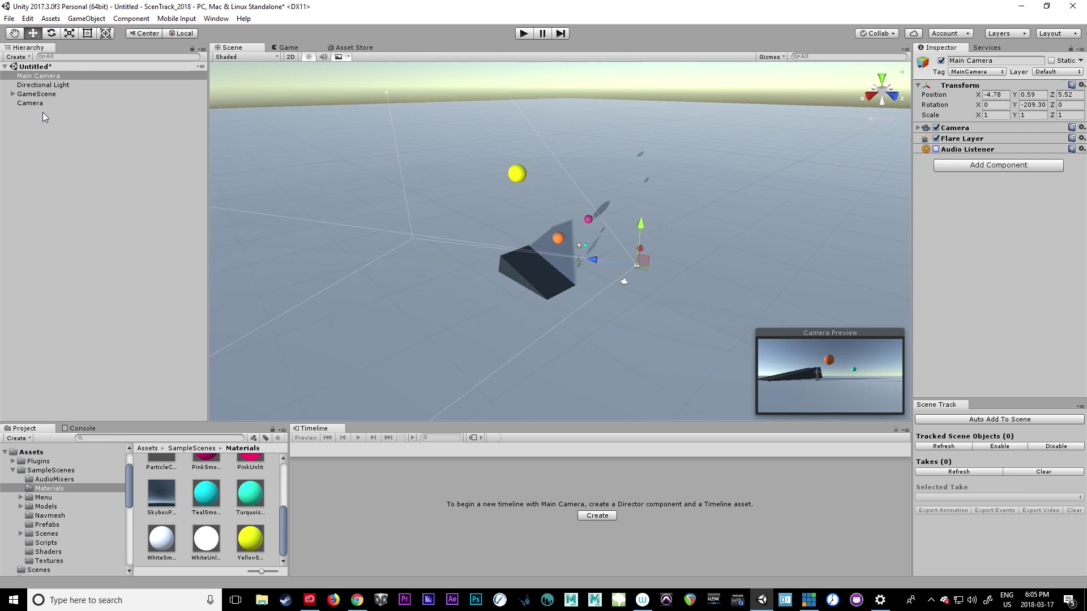
pyautogui.click(27, 103)
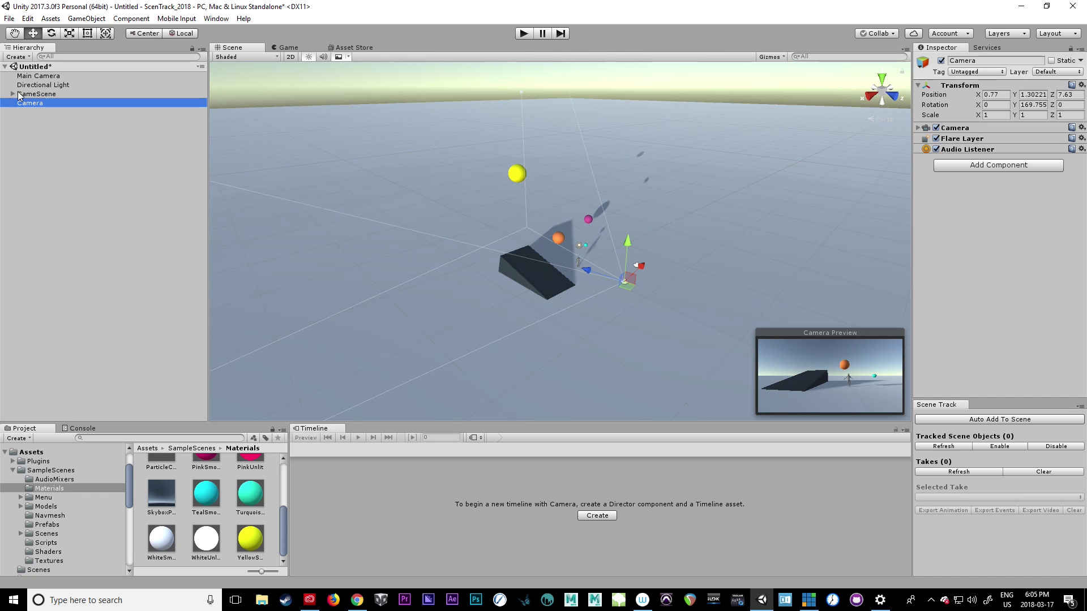
pyautogui.click(13, 94)
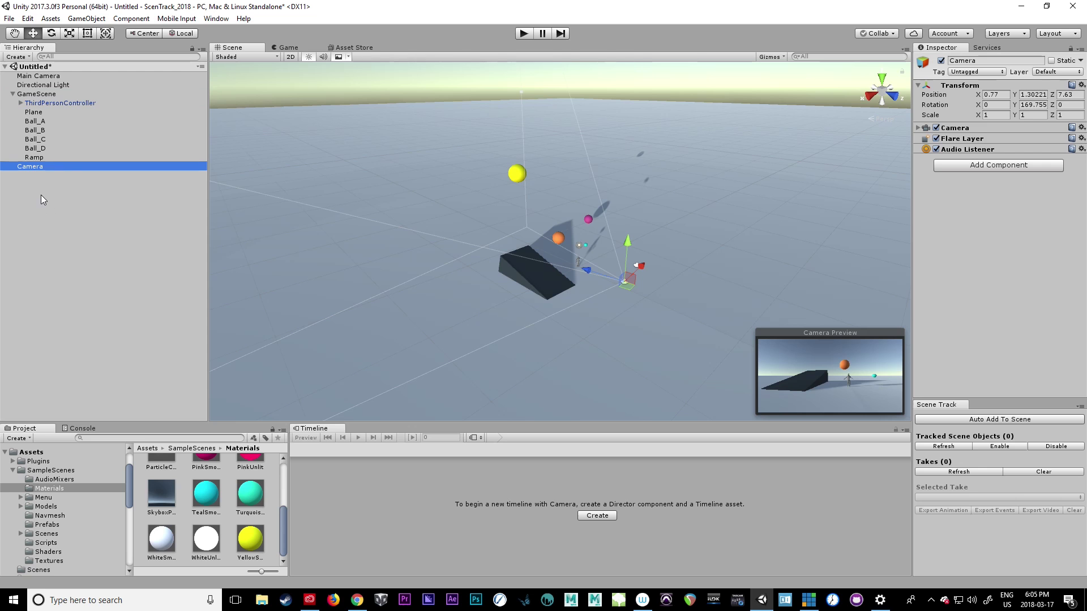
pyautogui.click(33, 95)
pyautogui.click(31, 103)
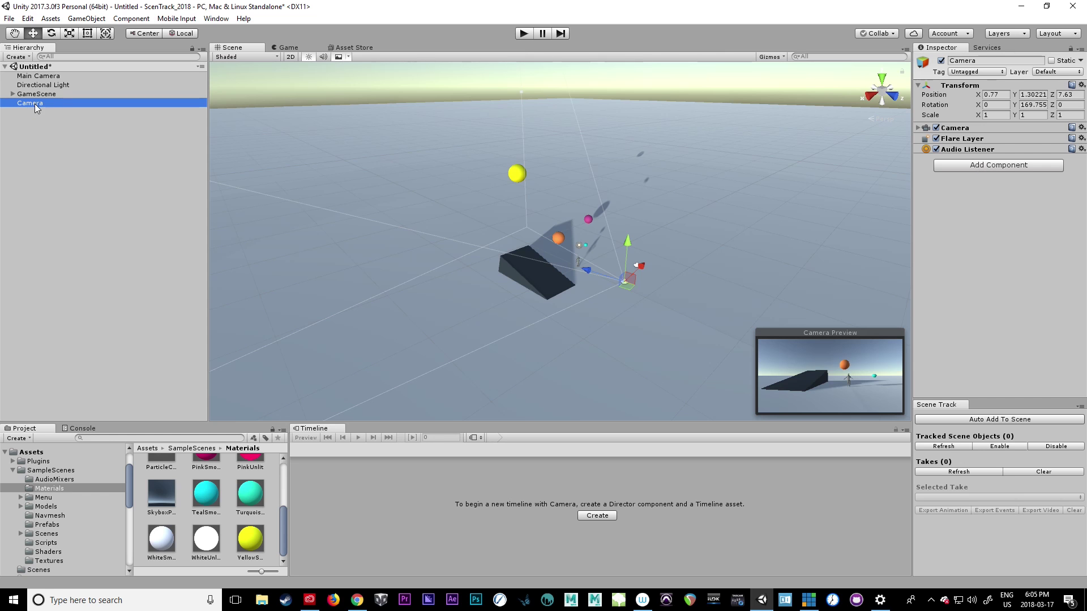
# Step: Rename the Camera to SceneTrack_Camera_A
pyautogui.click(982, 60)
pyautogui.press('Home')
pyautogui.write('SceneTra')
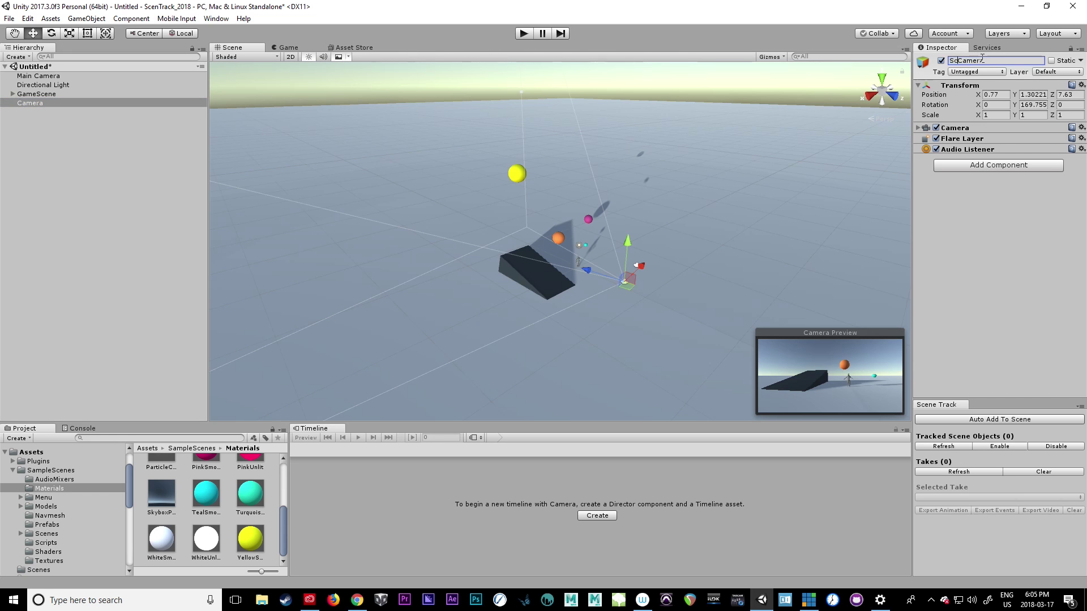
pyautogui.write('ck_Camera_A')
pyautogui.press('Return')
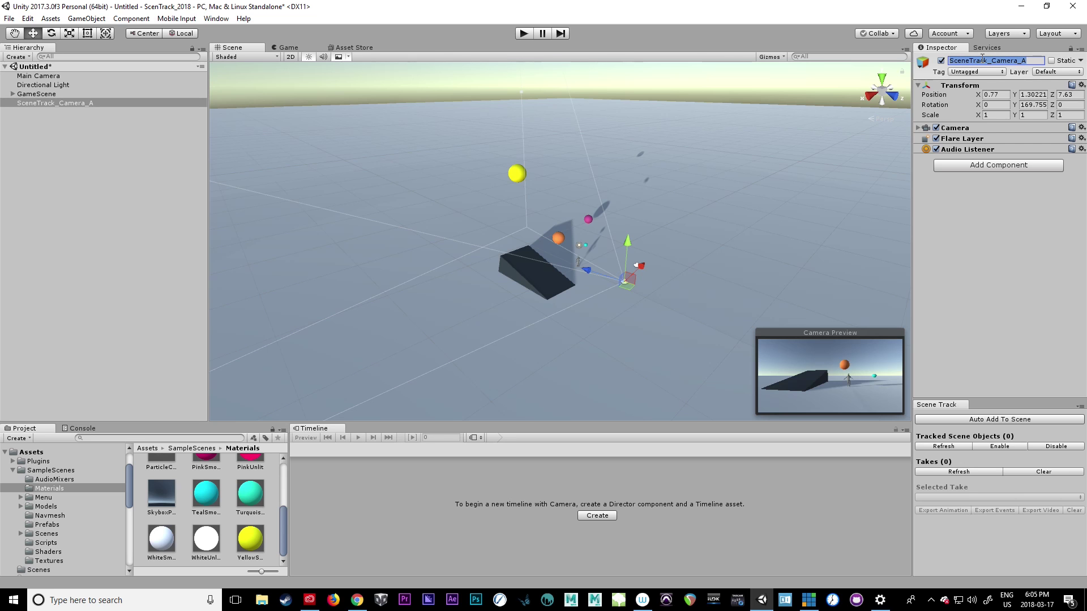
# Step: Add a Scene Track Camera component at 640x480 with Disable Camera unchecked
pyautogui.click(1000, 166)
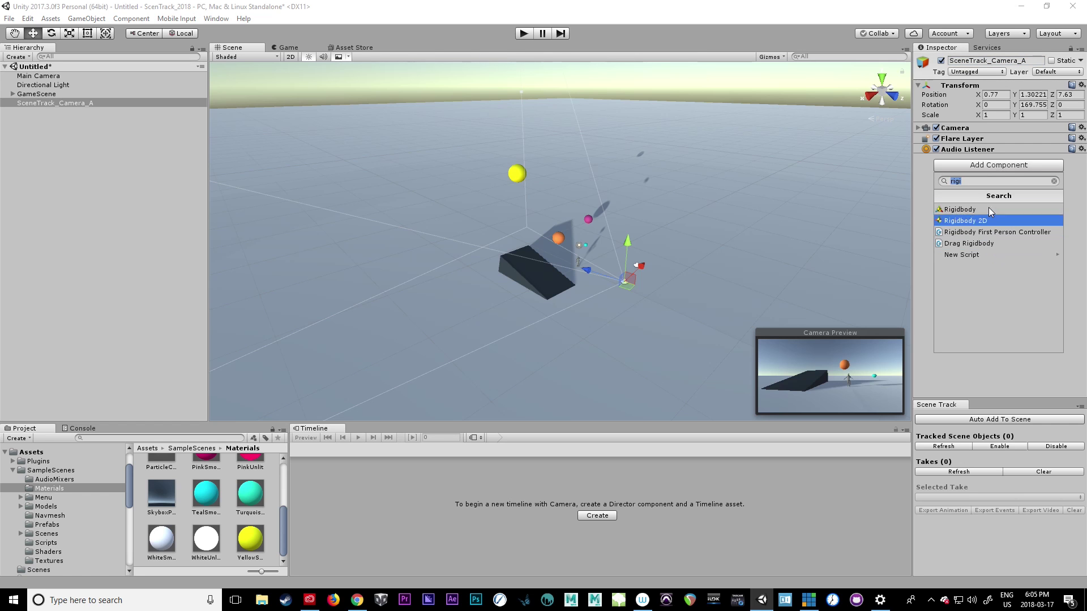
pyautogui.write('sce')
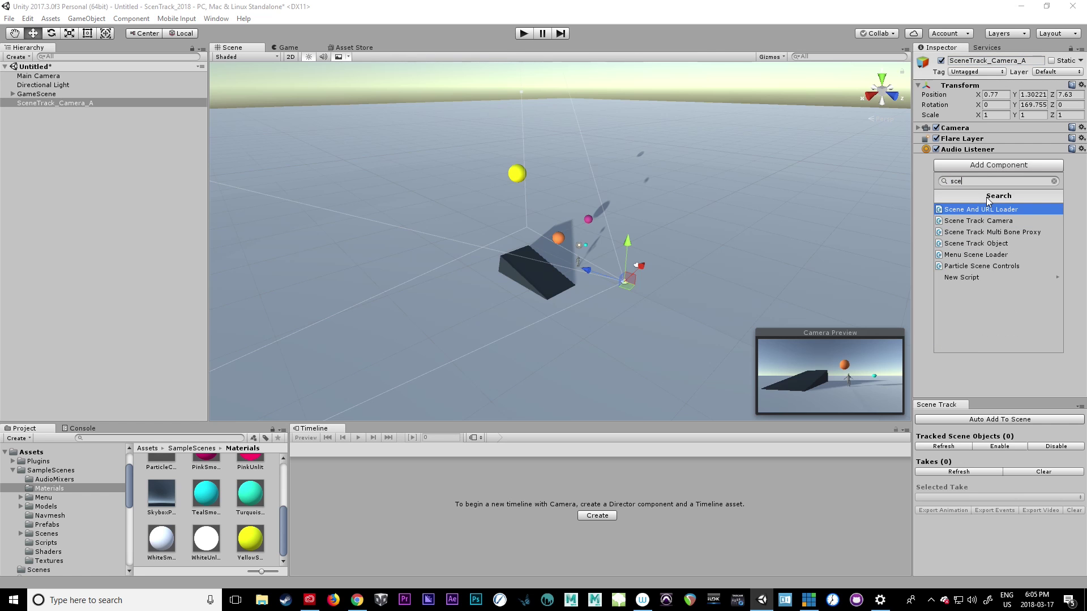
pyautogui.click(1011, 221)
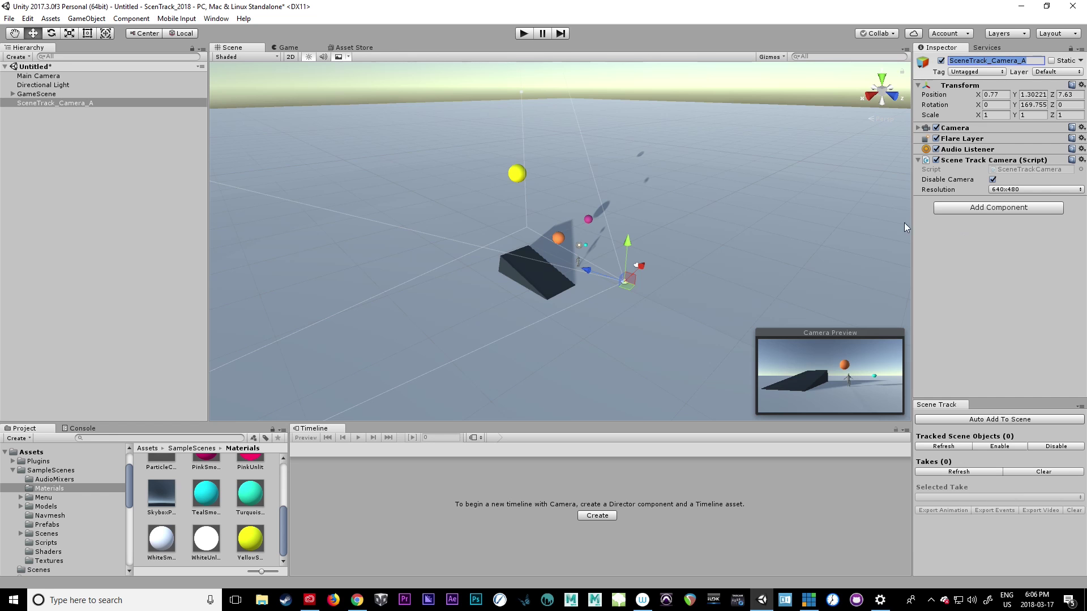
pyautogui.click(1002, 189)
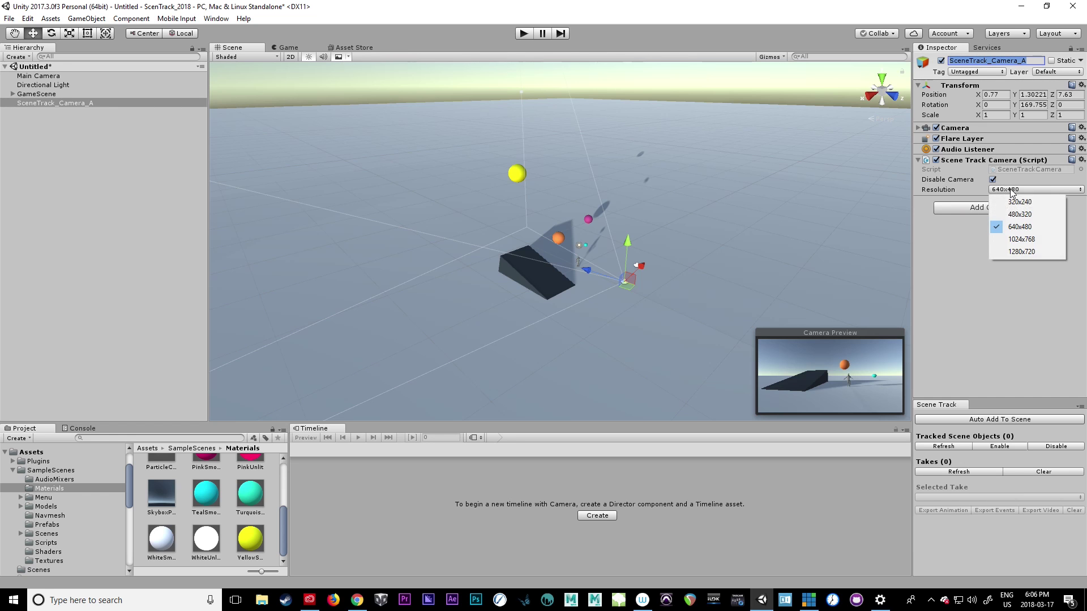
pyautogui.click(1046, 228)
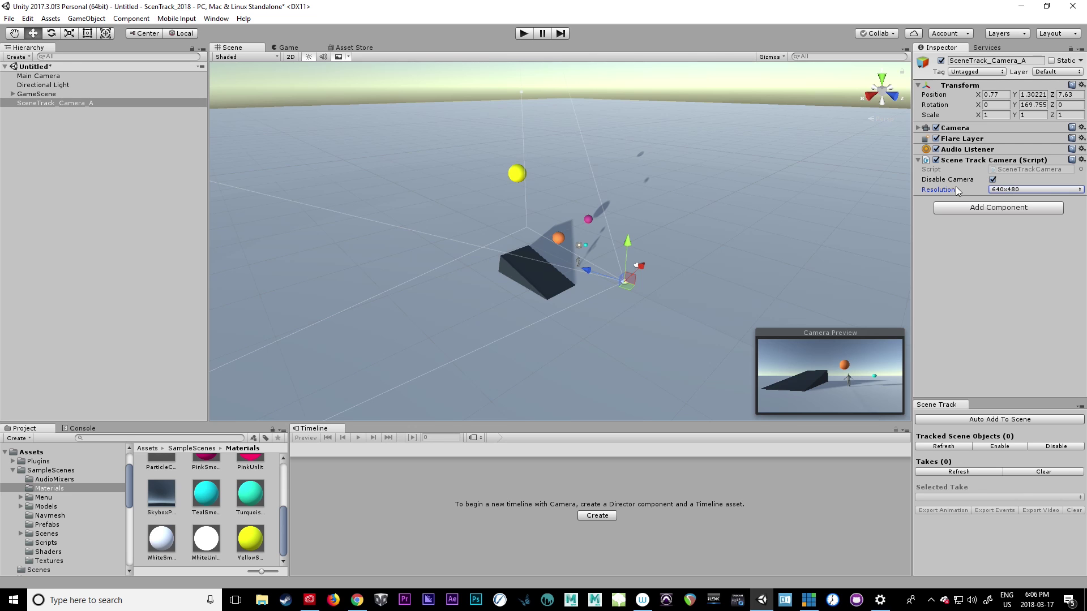
pyautogui.click(992, 179)
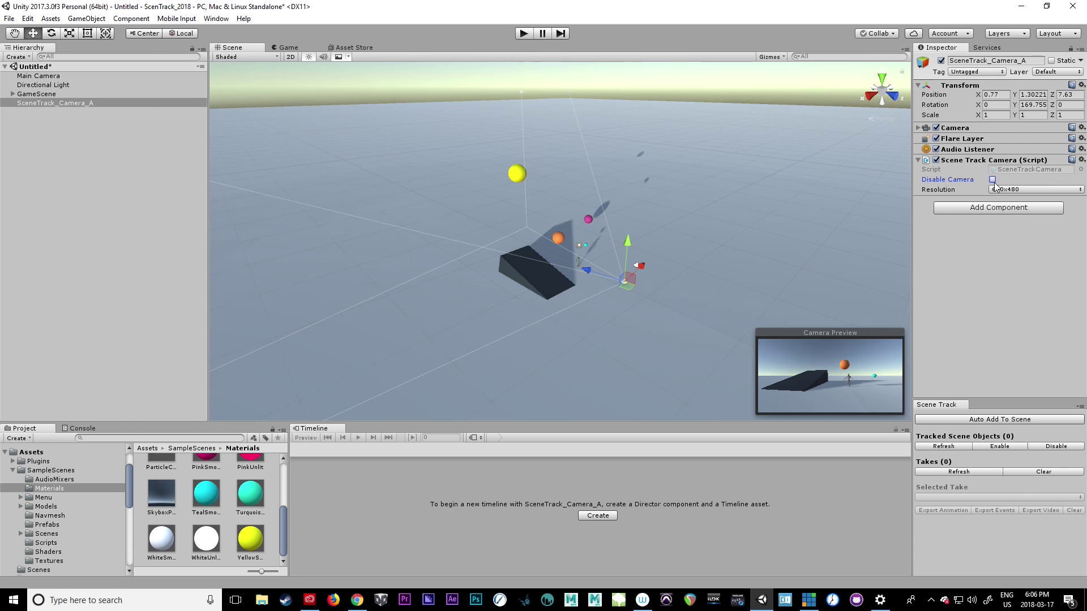
pyautogui.click(9, 19)
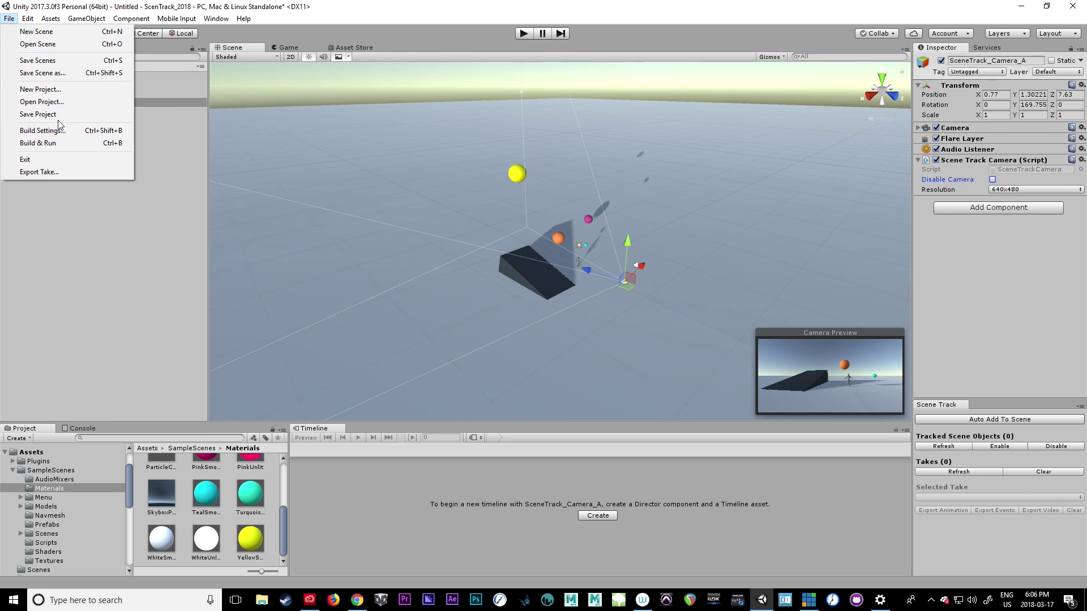
pyautogui.moveTo(27, 18)
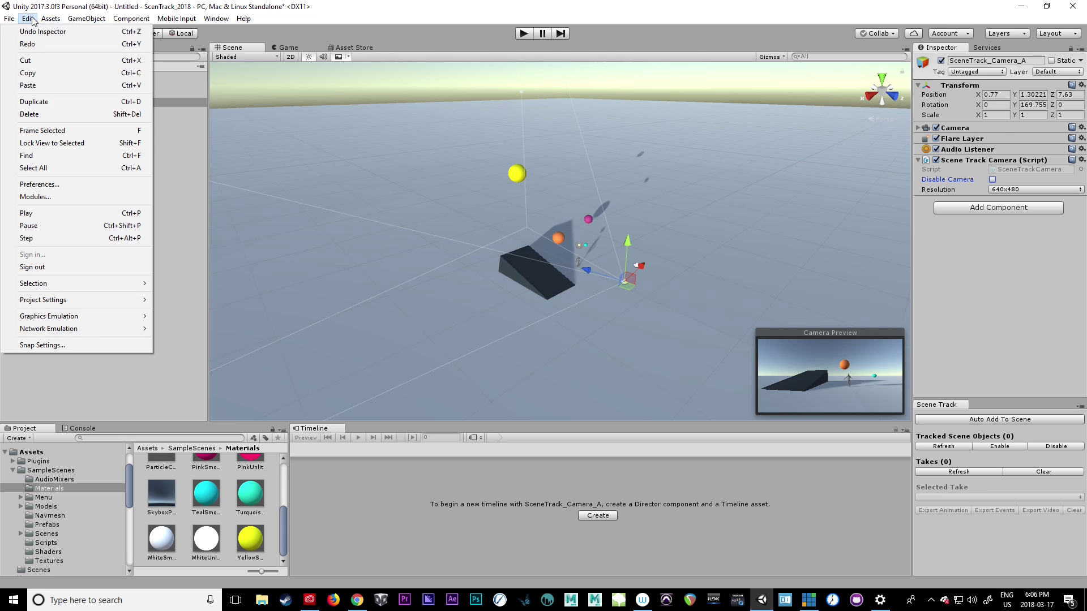
pyautogui.click(96, 184)
pyautogui.moveTo(189, 47); pyautogui.dragTo(378, 135)
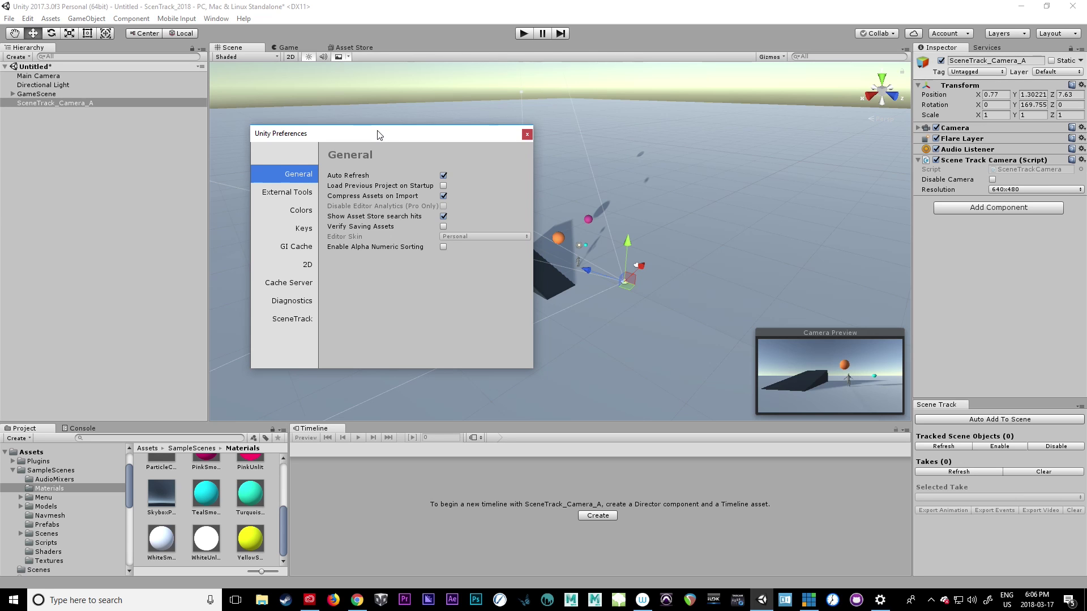
pyautogui.click(301, 317)
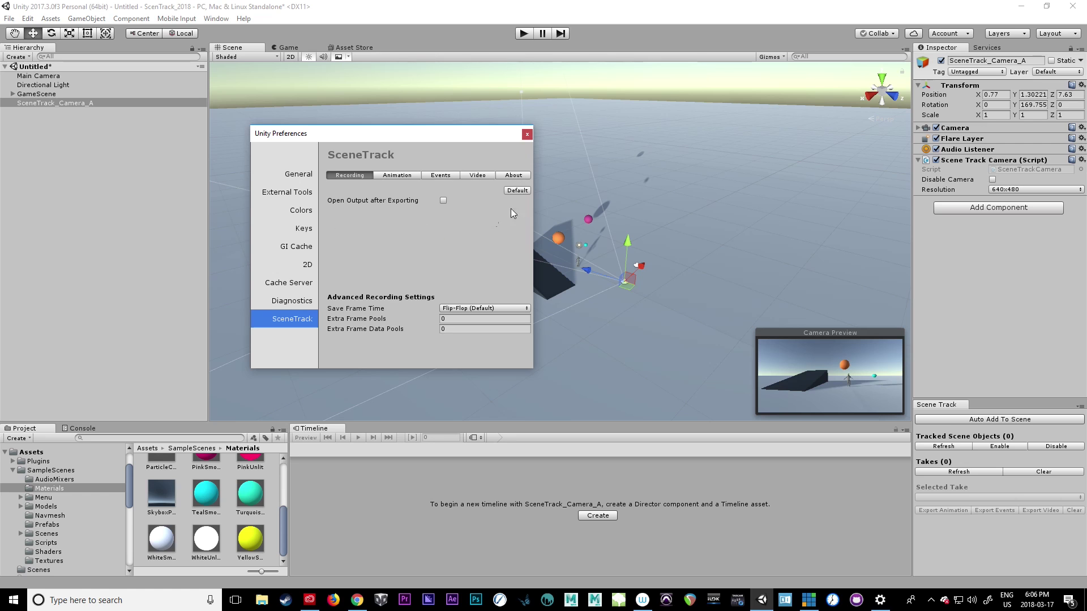
pyautogui.click(473, 175)
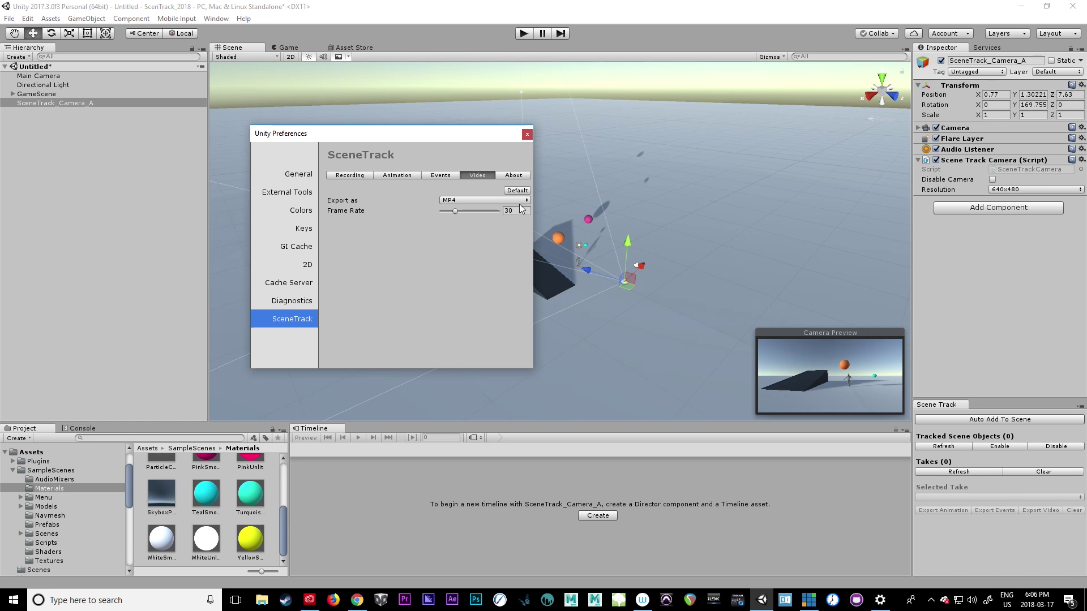
pyautogui.press('Tab')
pyautogui.click(488, 199)
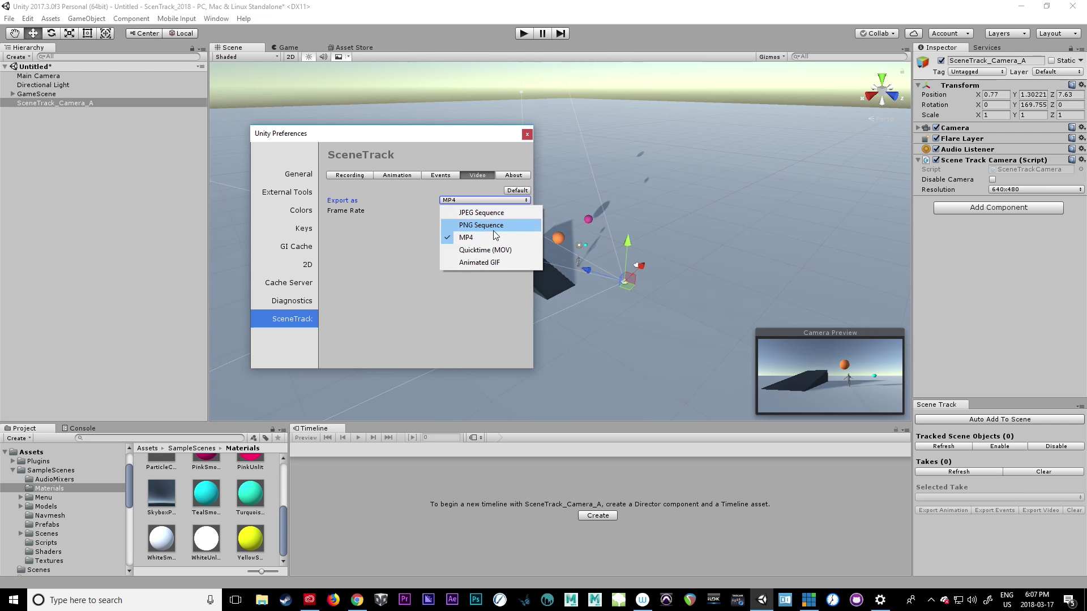
pyautogui.click(429, 325)
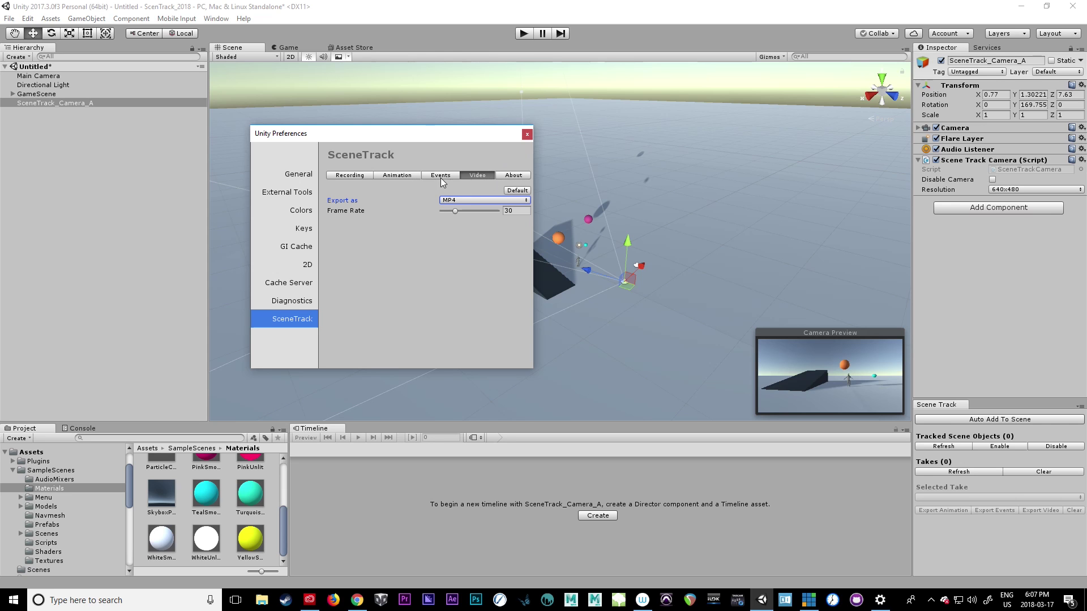
pyautogui.click(395, 175)
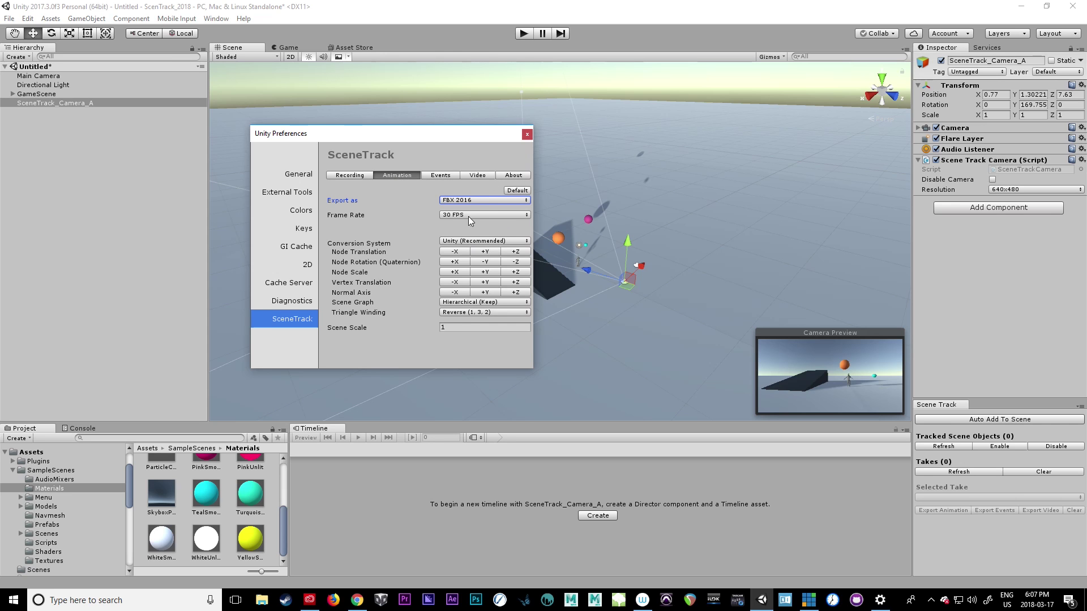
pyautogui.click(477, 176)
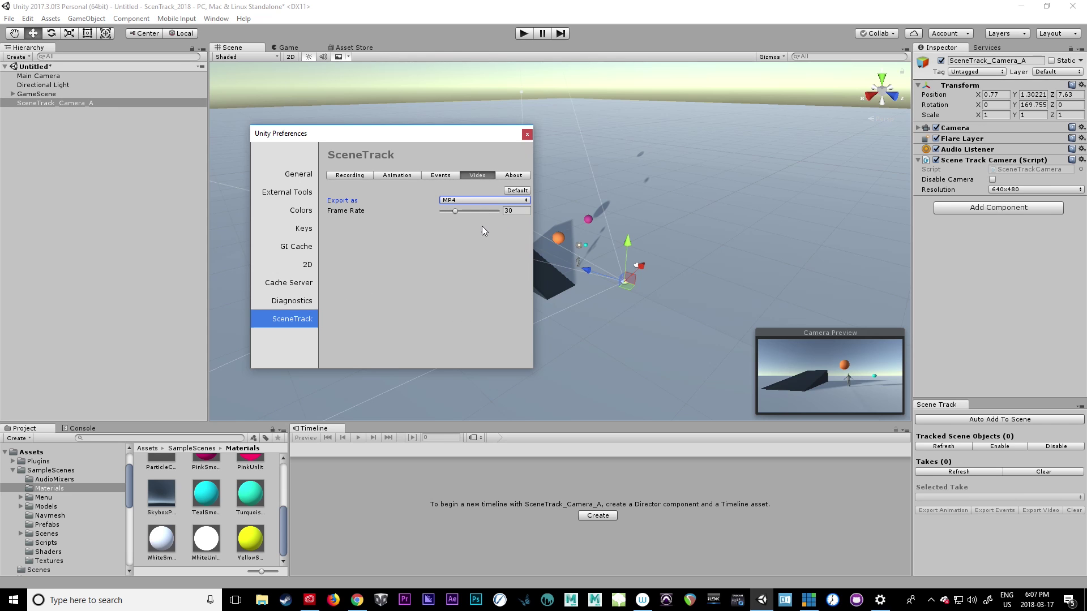
pyautogui.click(389, 176)
pyautogui.click(475, 178)
pyautogui.click(437, 175)
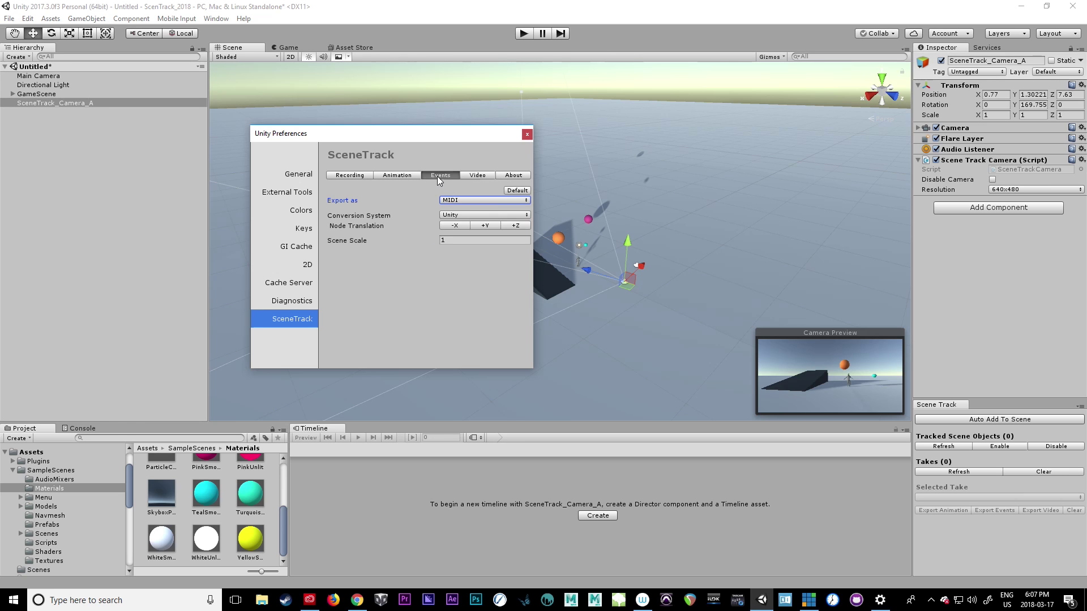
pyautogui.click(396, 174)
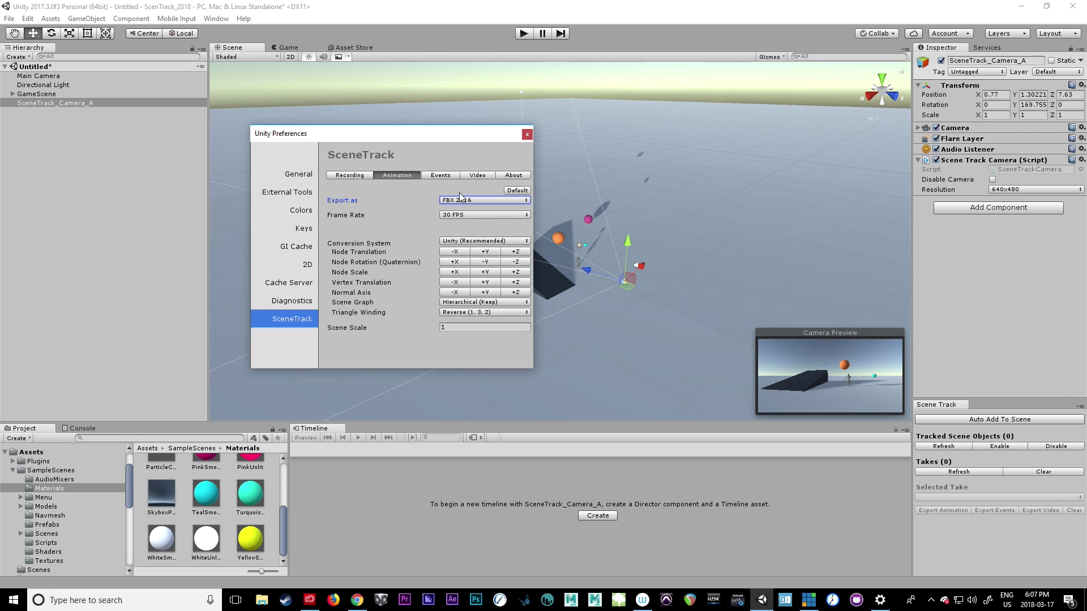
pyautogui.click(479, 175)
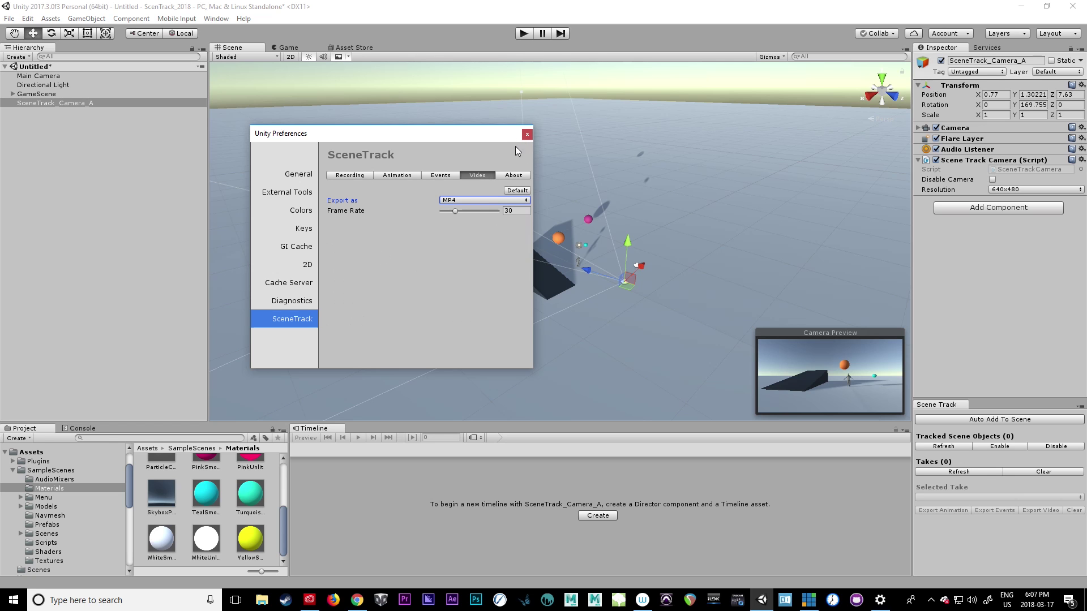
pyautogui.click(485, 201)
pyautogui.click(483, 158)
pyautogui.click(527, 135)
pyautogui.click(54, 94)
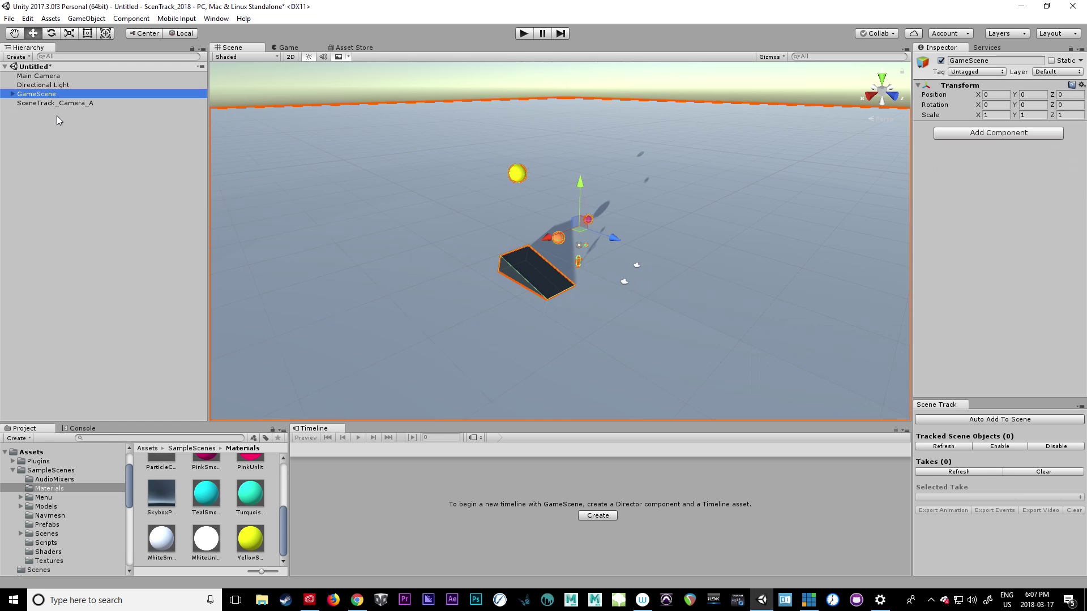
# Step: Add a Scene Track Object component to GameScene, then reselect SceneTrack_Camera_A
pyautogui.click(12, 94)
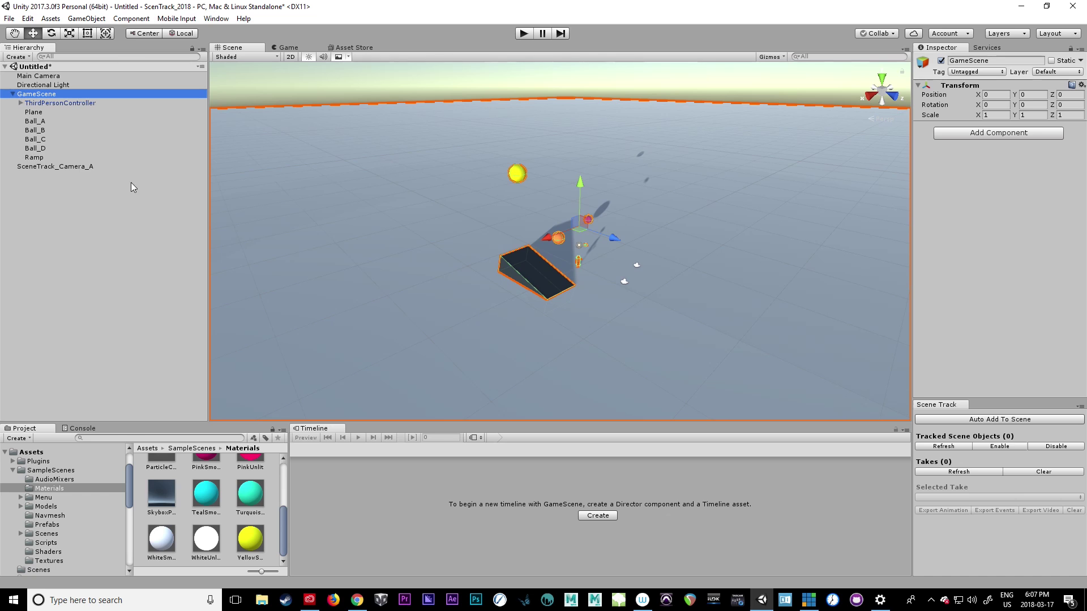
pyautogui.click(12, 93)
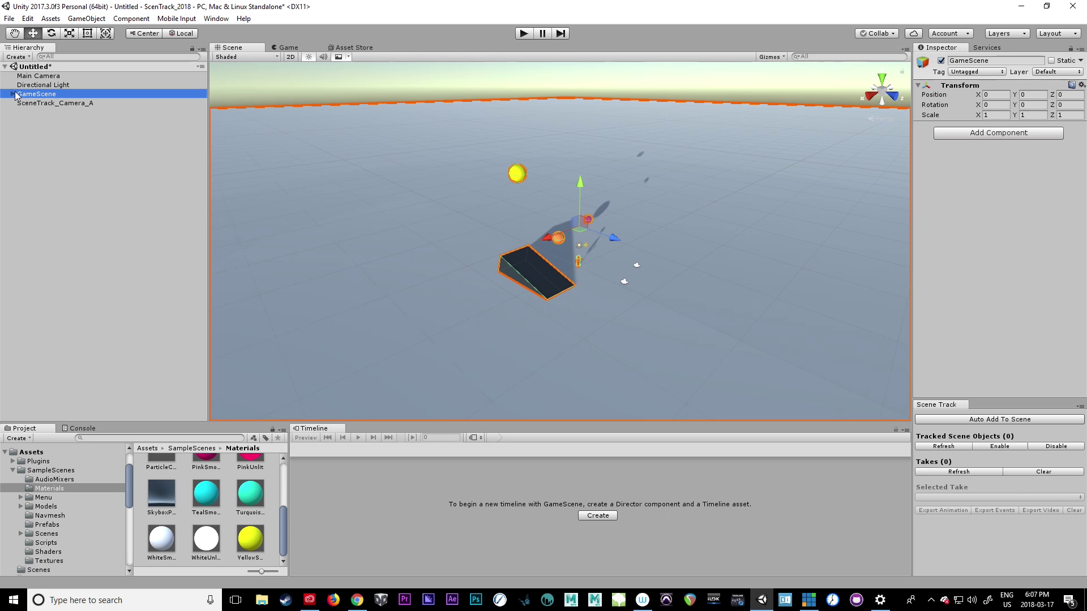
pyautogui.click(1002, 134)
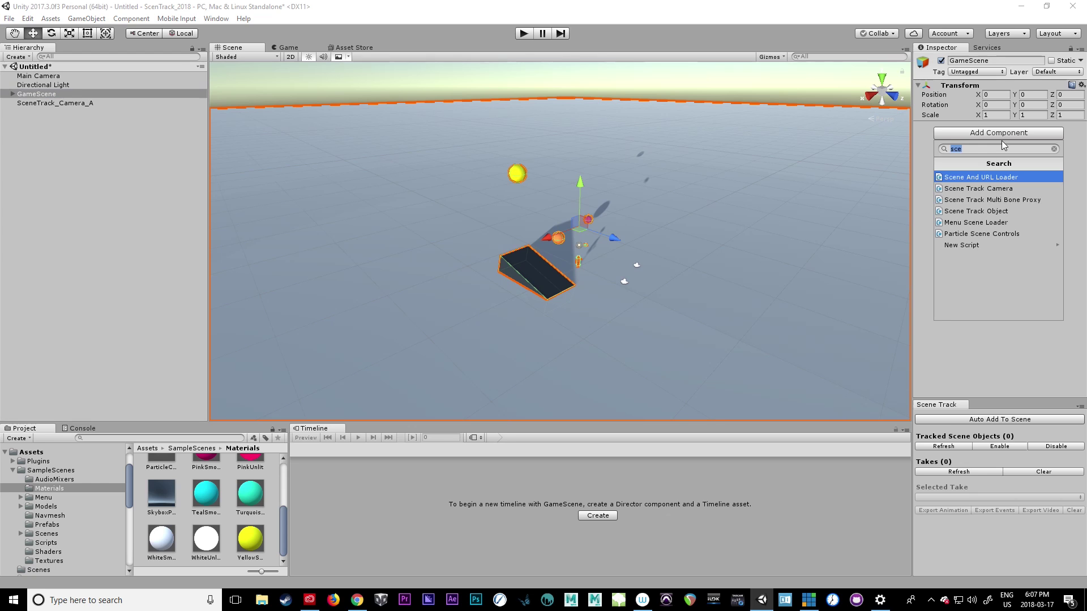
pyautogui.click(1014, 212)
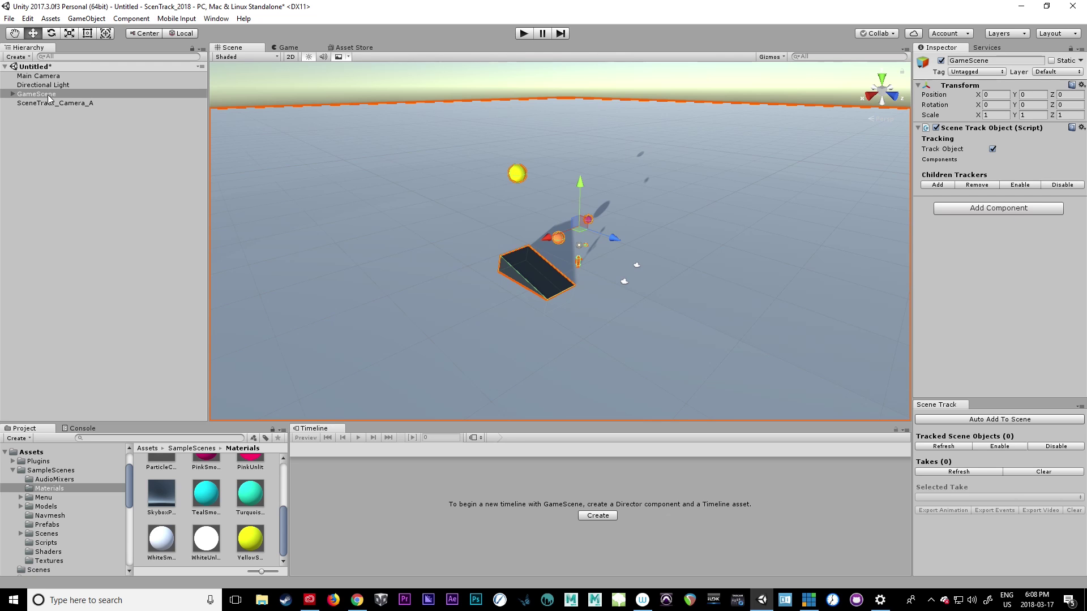
pyautogui.click(13, 95)
pyautogui.click(13, 95)
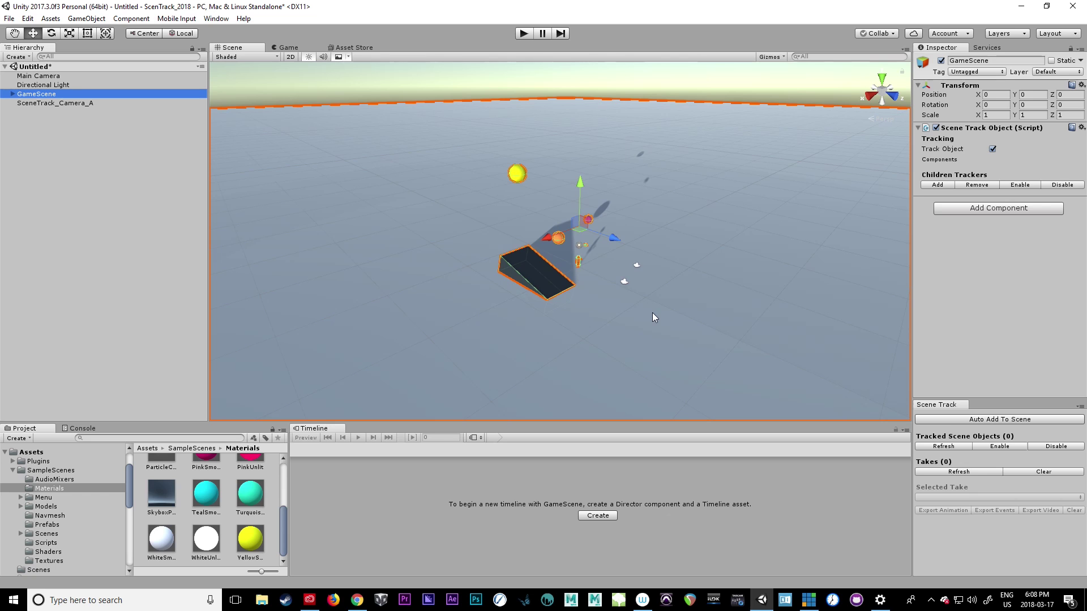
pyautogui.click(86, 103)
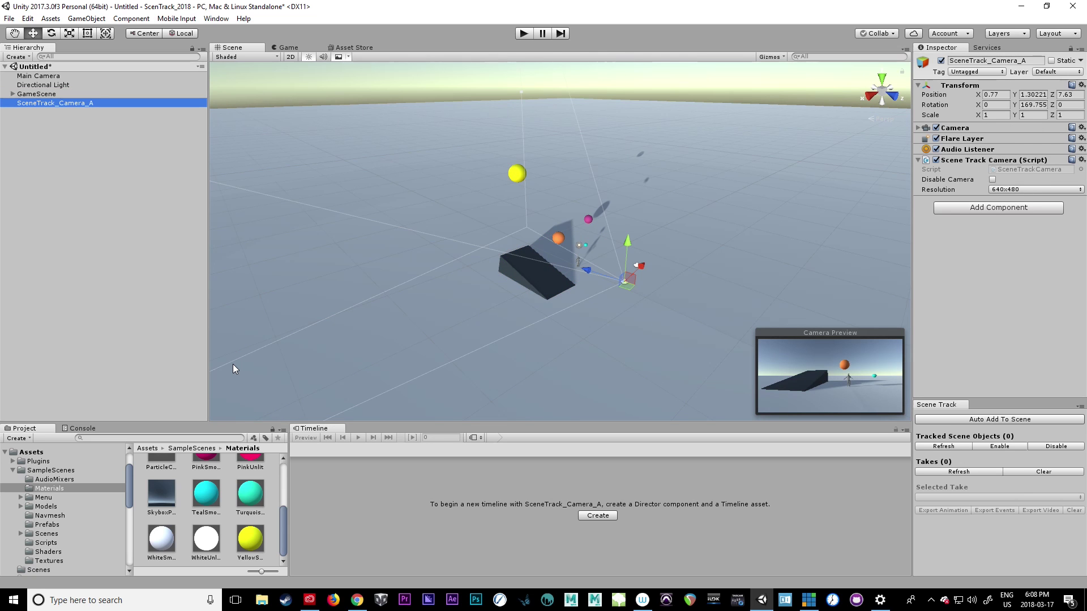
# Step: Enable Scene Track, run and stop play mode to record Take_1, and refresh the takes list
pyautogui.click(958, 444)
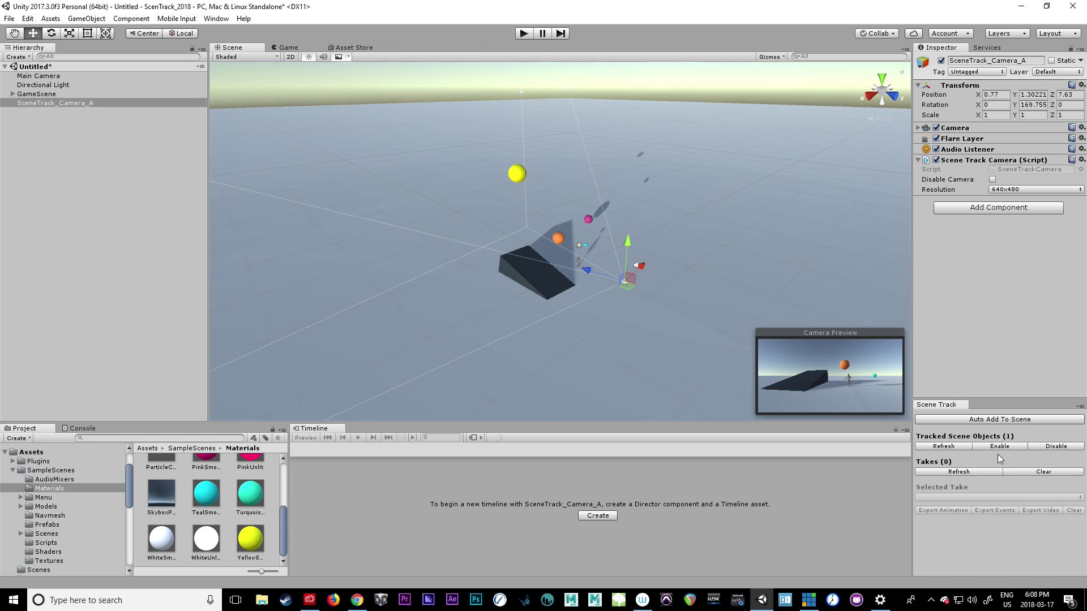
pyautogui.click(522, 34)
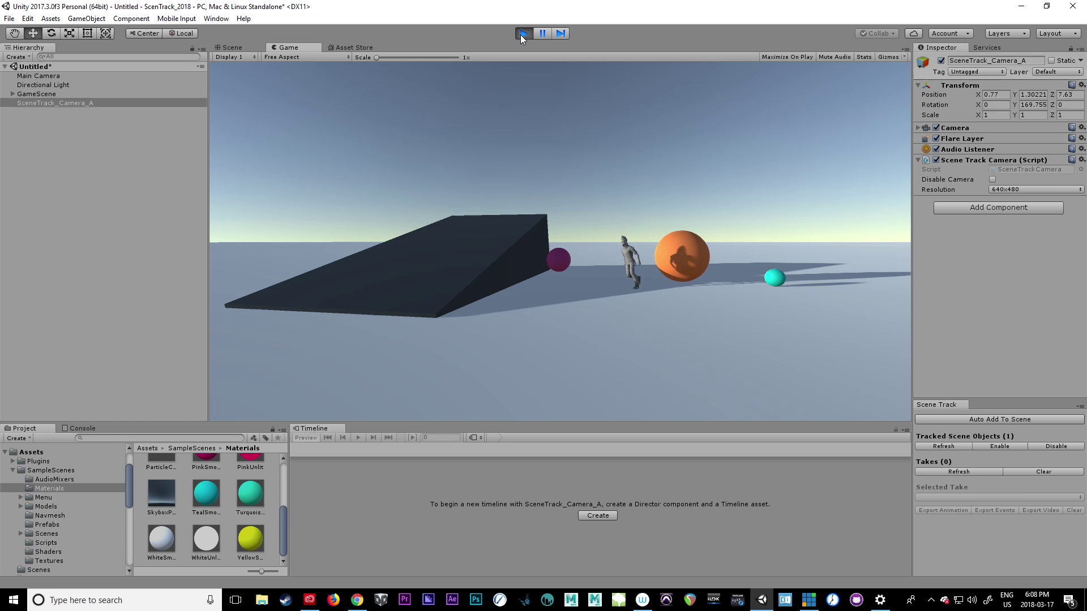
pyautogui.click(524, 35)
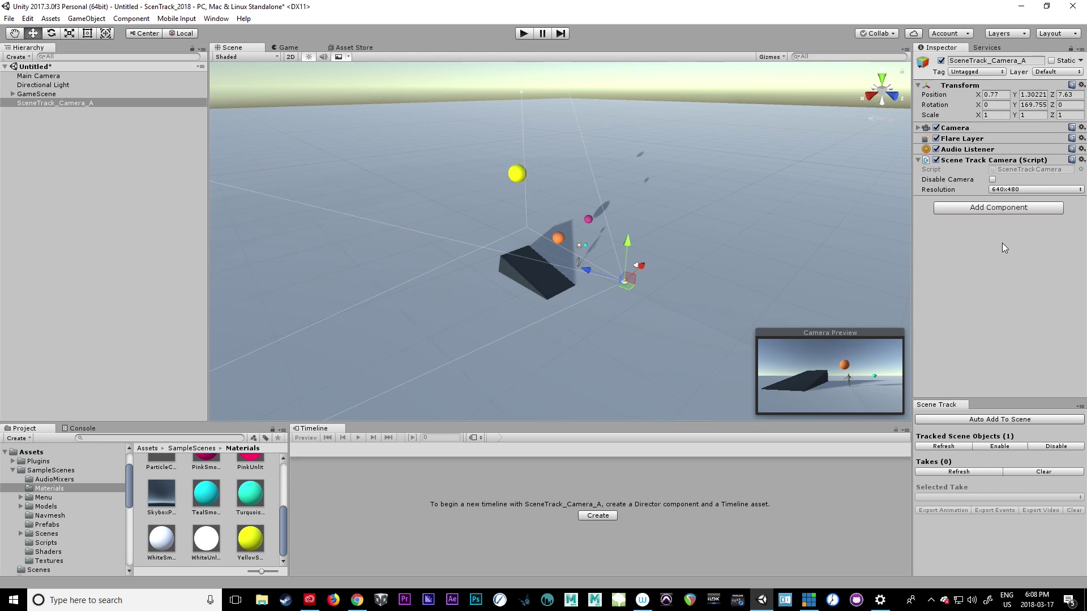
pyautogui.click(962, 472)
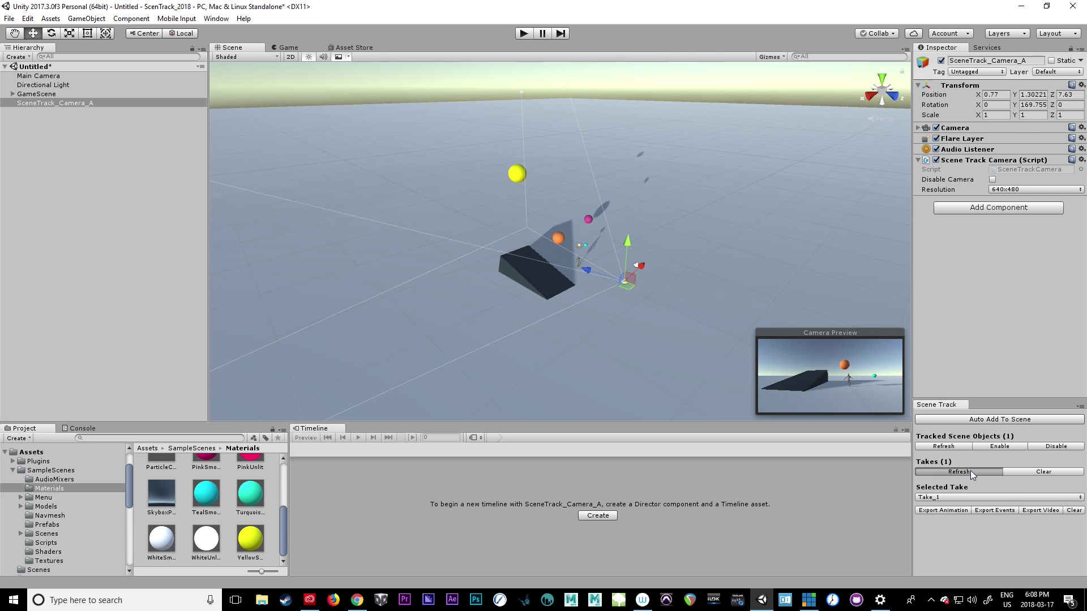
# Step: Export Take_1 as an MP4 into 2018_GCAP > Unity > SceneTrack_Exports > VIDEO
pyautogui.click(1041, 511)
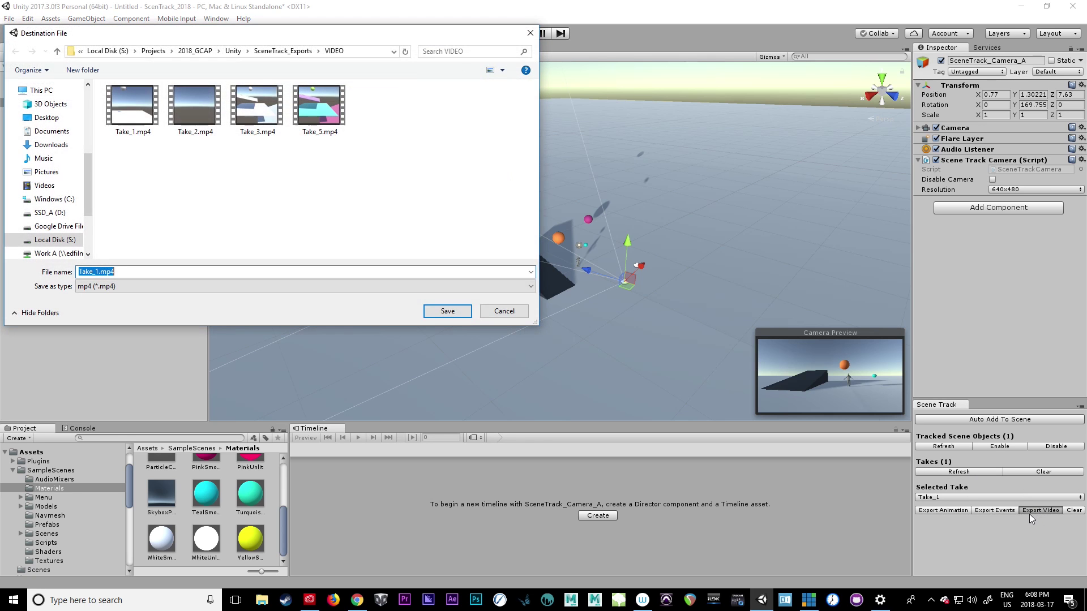
pyautogui.click(283, 51)
pyautogui.click(268, 51)
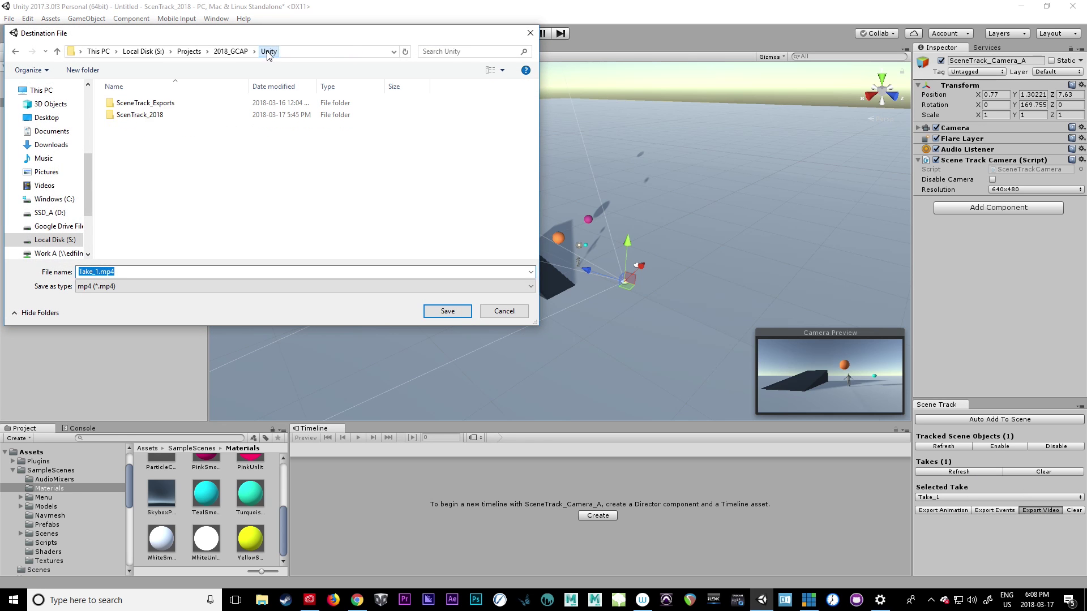
pyautogui.doubleClick(149, 115)
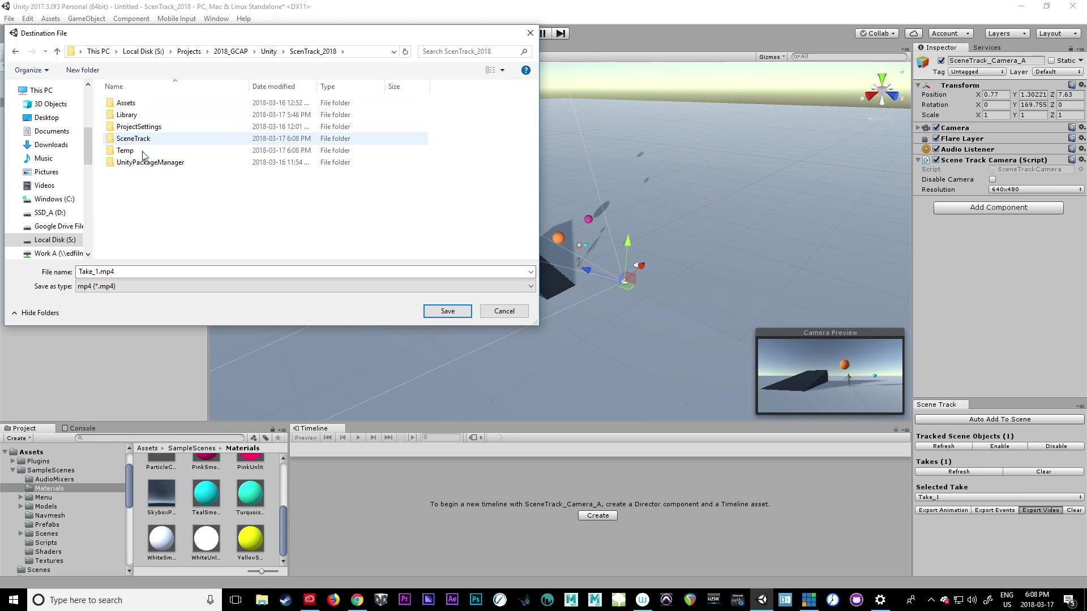
pyautogui.click(267, 52)
pyautogui.click(231, 51)
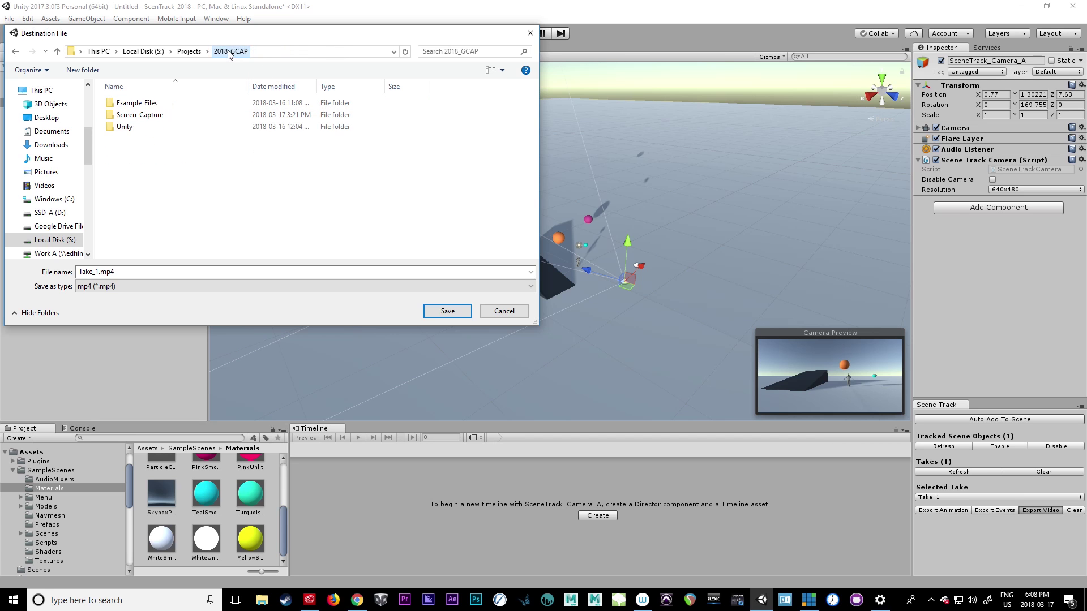
pyautogui.doubleClick(140, 127)
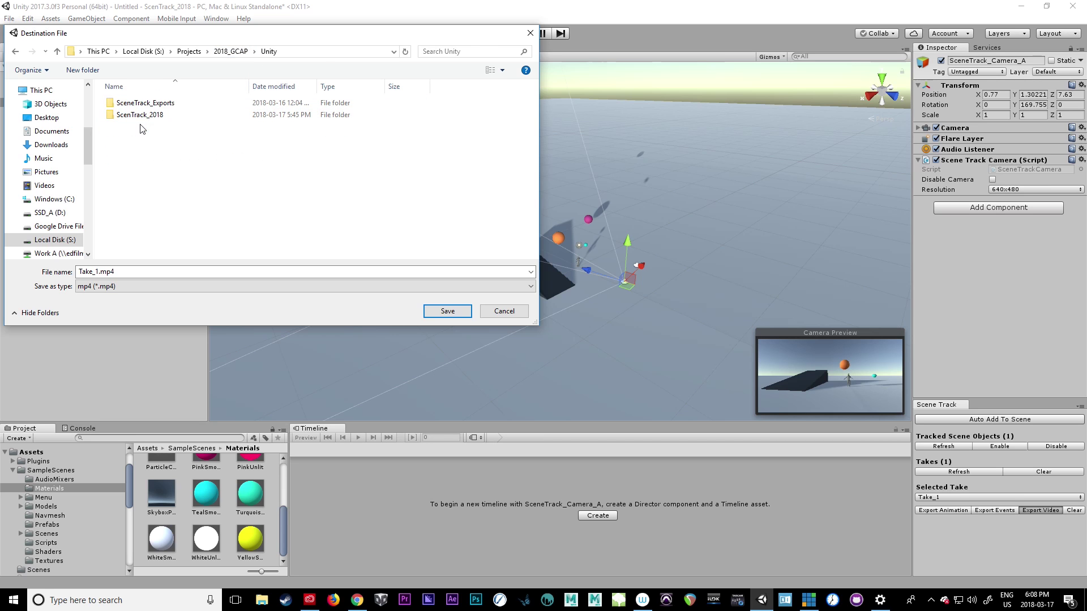
pyautogui.click(168, 105)
pyautogui.doubleClick(167, 104)
pyautogui.doubleClick(127, 129)
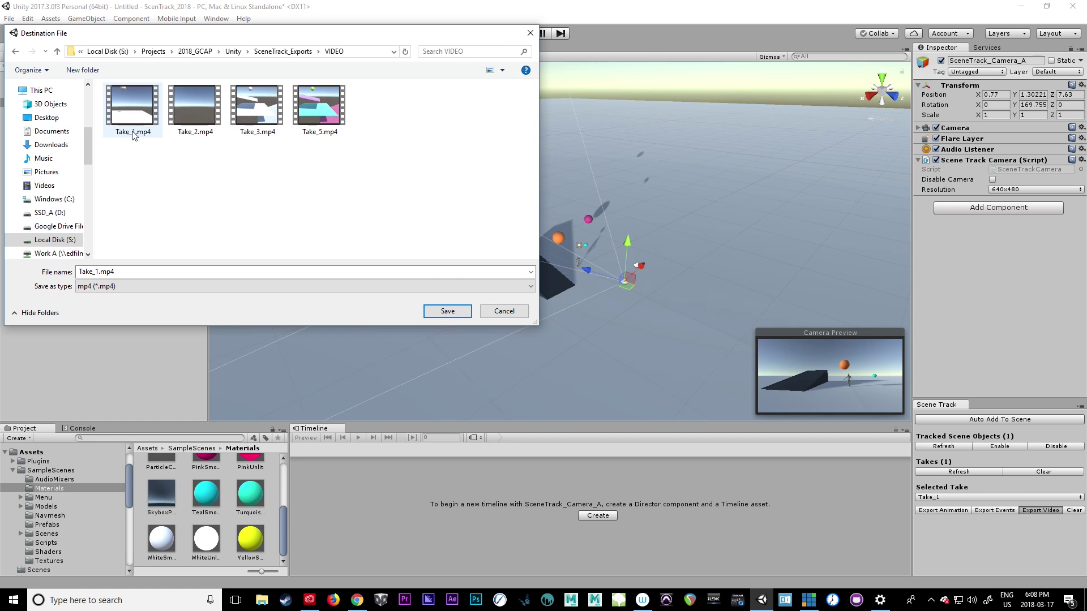
pyautogui.click(98, 272)
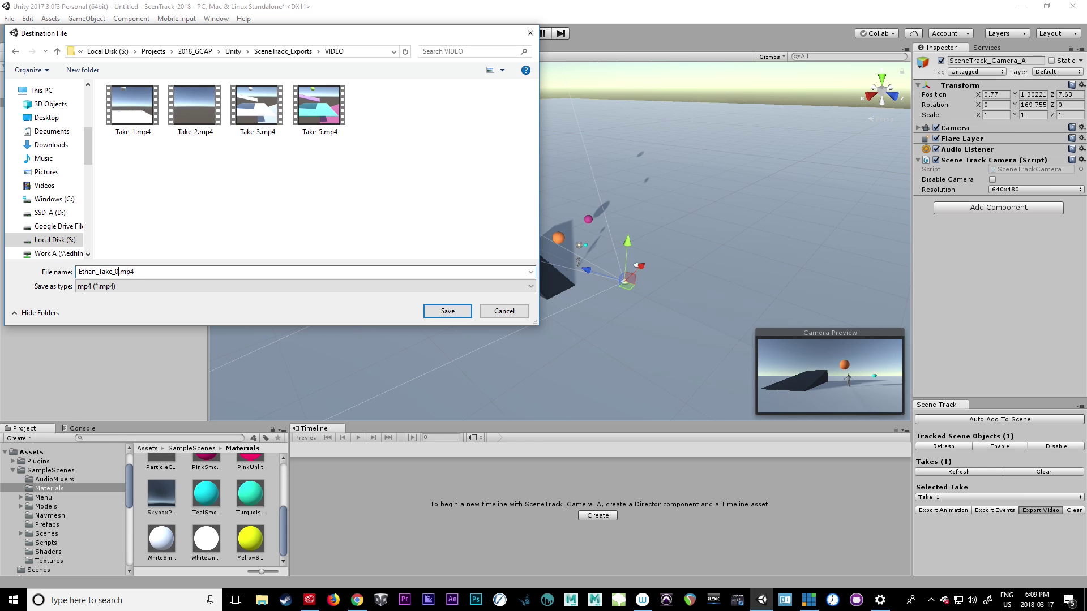
pyautogui.press('Return')
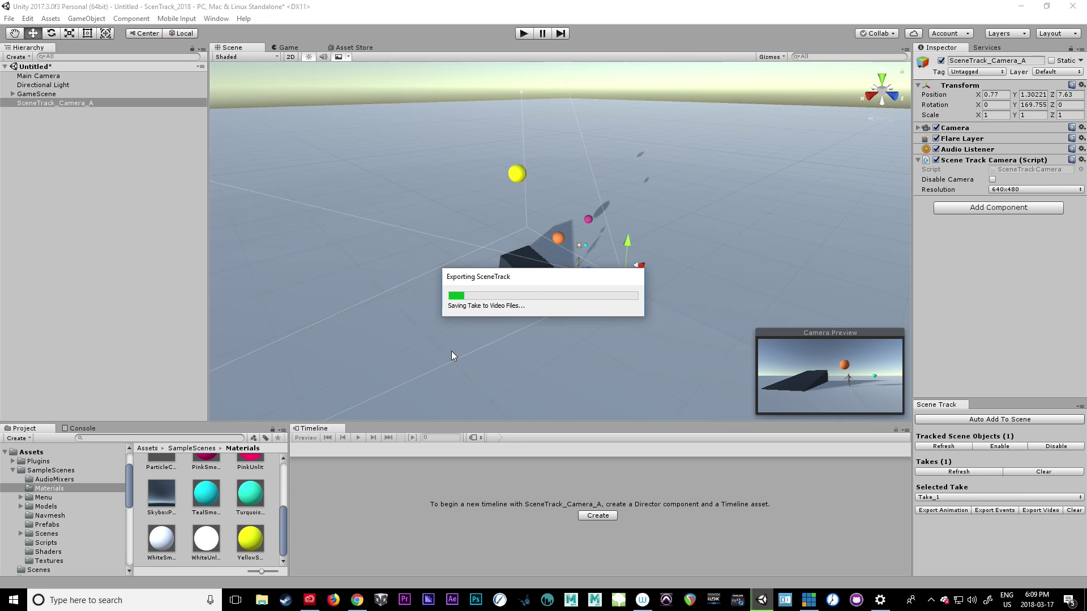
# Step: In File Explorer, browse to S:\Projects\2018_GCAP\Unity\ScenTrack_2018\SceneTrack\Temp to check rendered frames
pyautogui.click(262, 600)
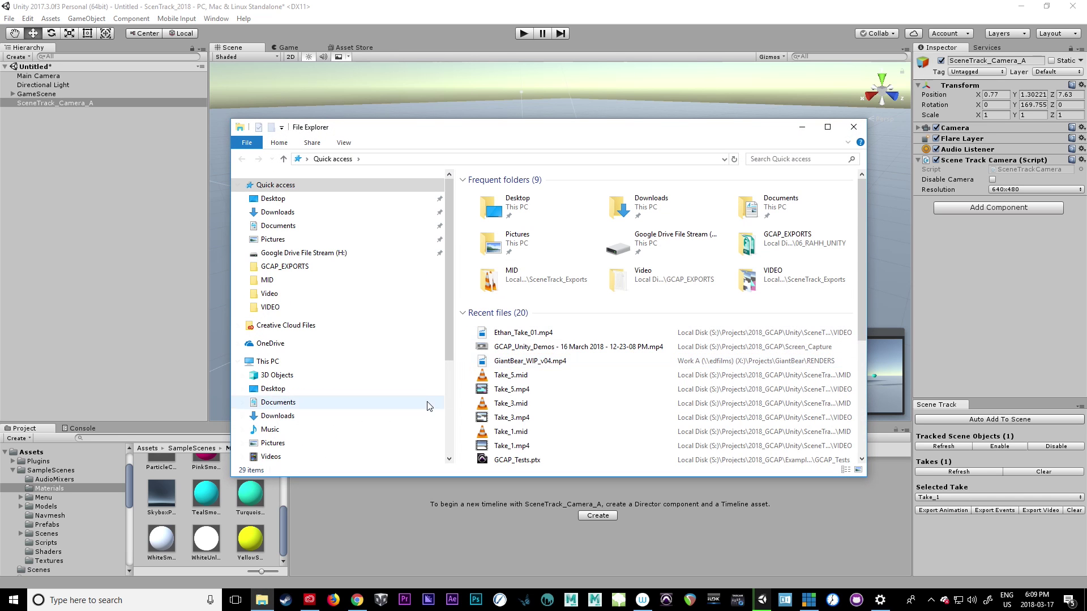
pyautogui.moveTo(449, 297); pyautogui.dragTo(449, 405)
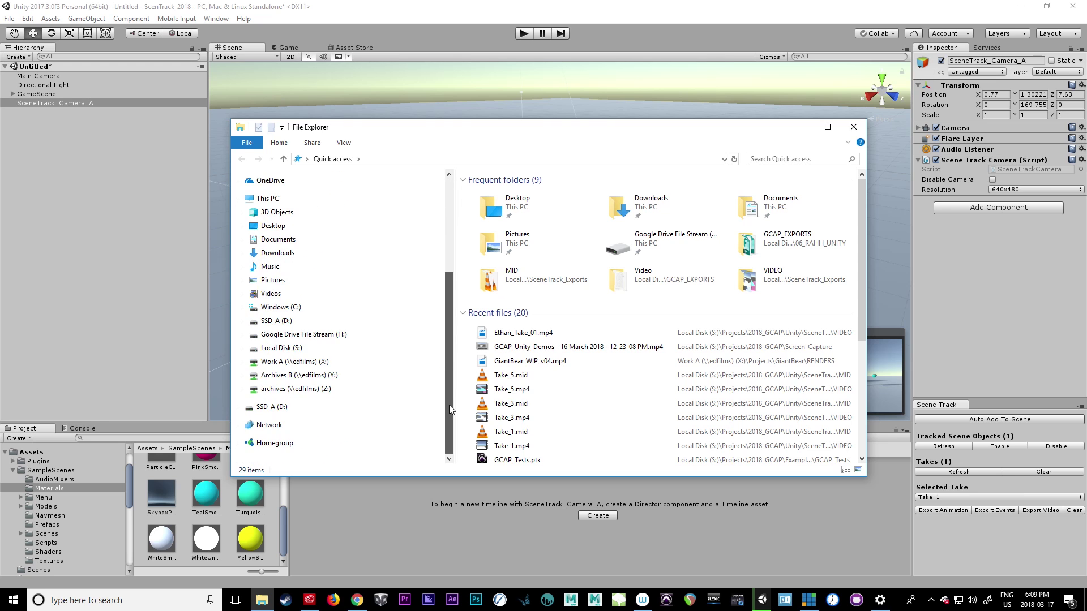
pyautogui.click(279, 375)
pyautogui.doubleClick(528, 216)
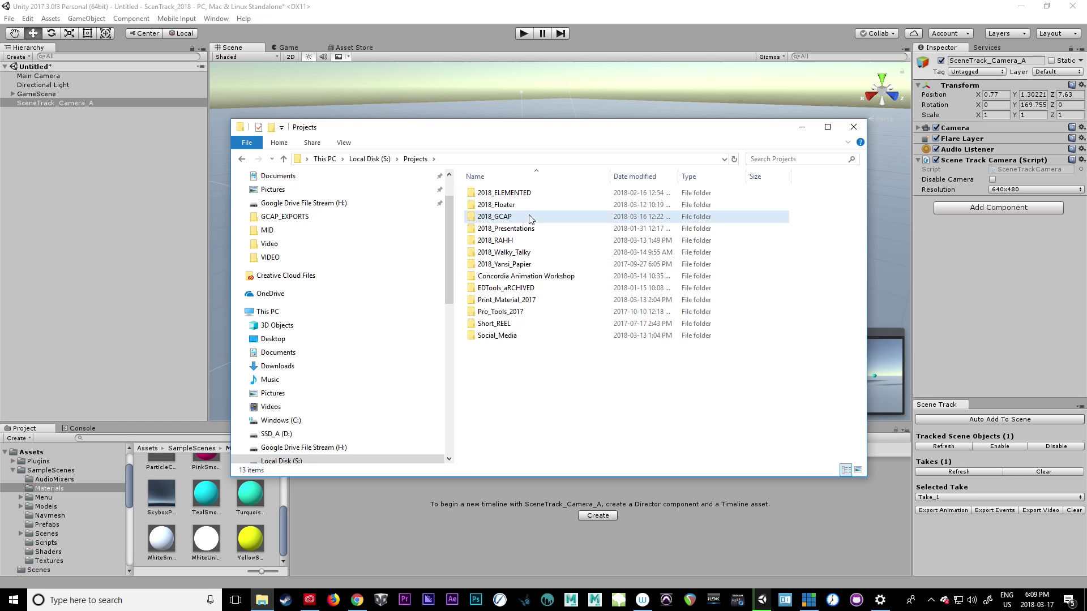
pyautogui.doubleClick(502, 218)
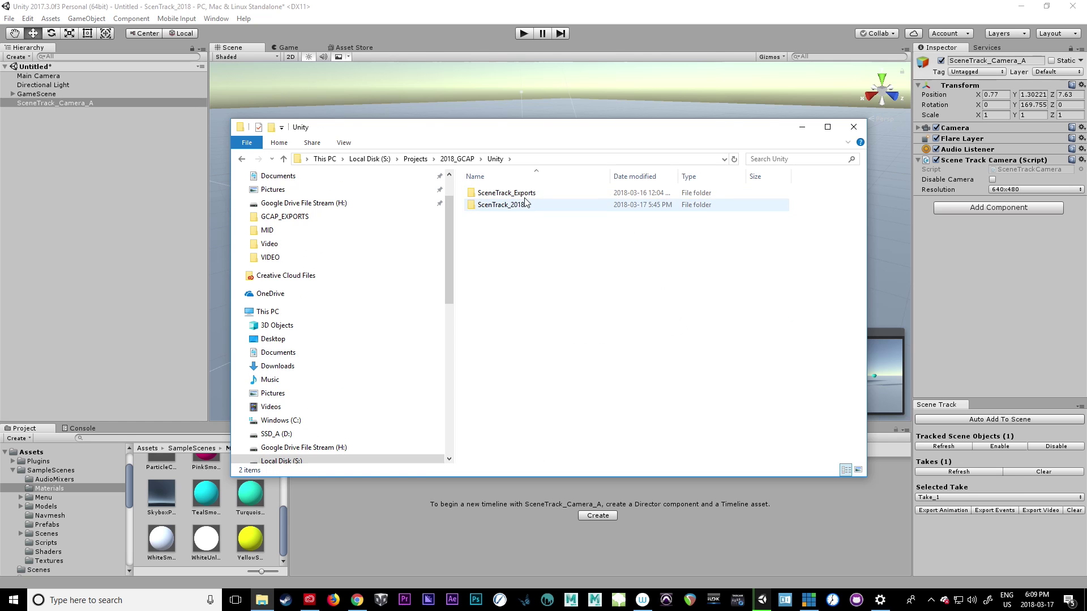
pyautogui.doubleClick(498, 205)
pyautogui.doubleClick(505, 230)
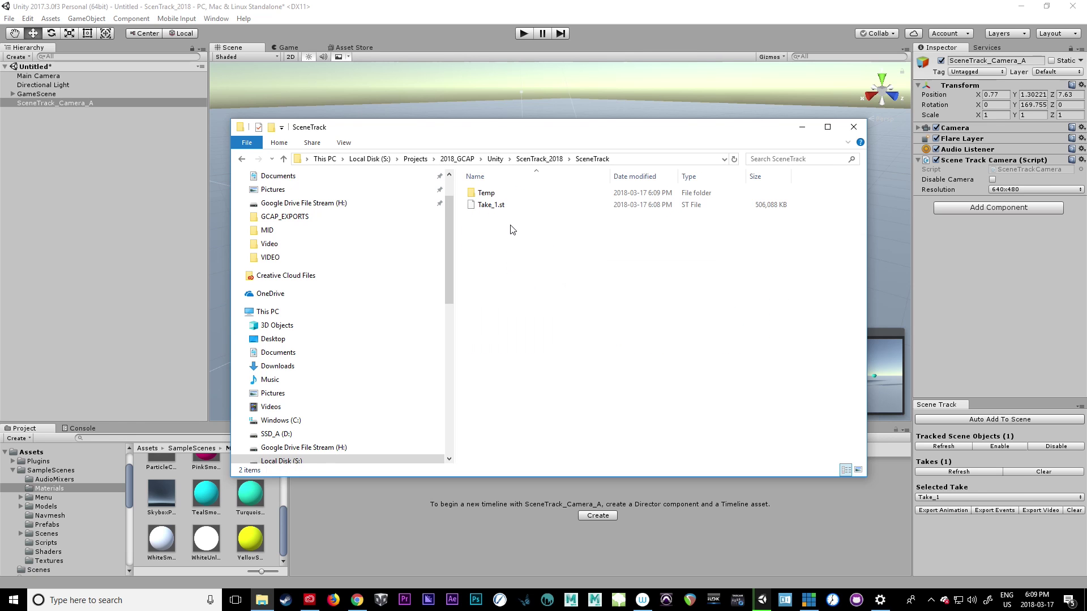
pyautogui.doubleClick(485, 194)
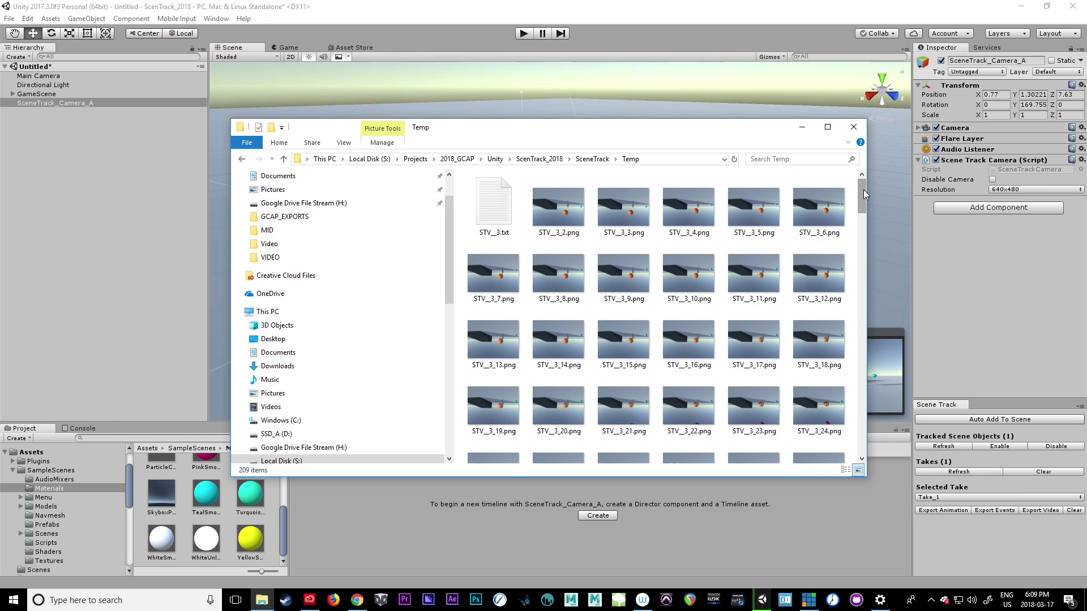
pyautogui.moveTo(864, 189)
pyautogui.mouseDown()
pyautogui.moveTo(857, 368)
pyautogui.moveTo(857, 182)
pyautogui.mouseUp()
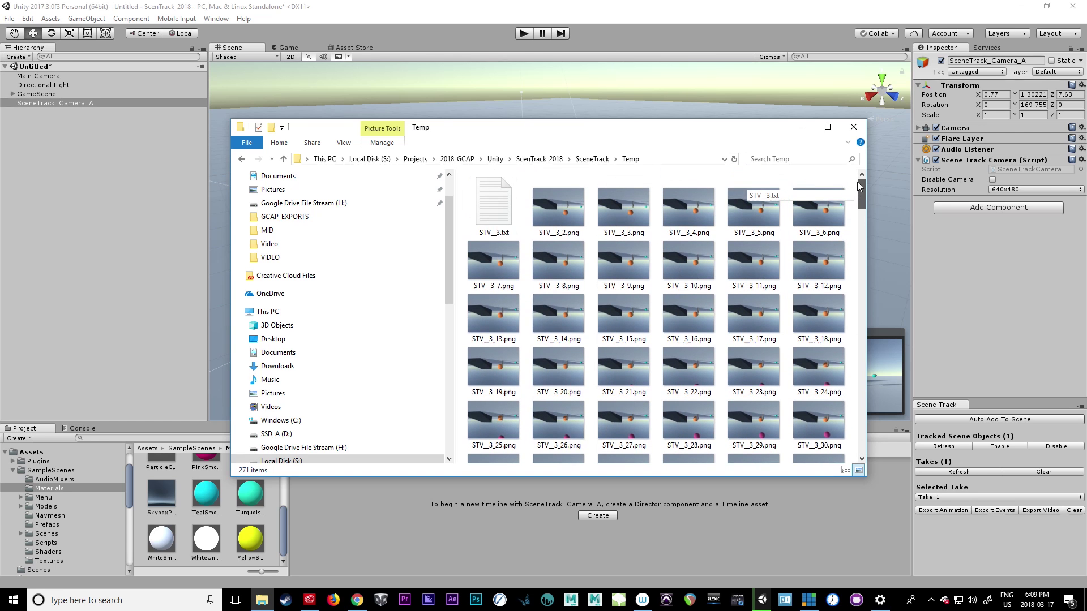
# Step: Reopen the SceneTrack Temp folder to watch the frames being written
pyautogui.click(592, 159)
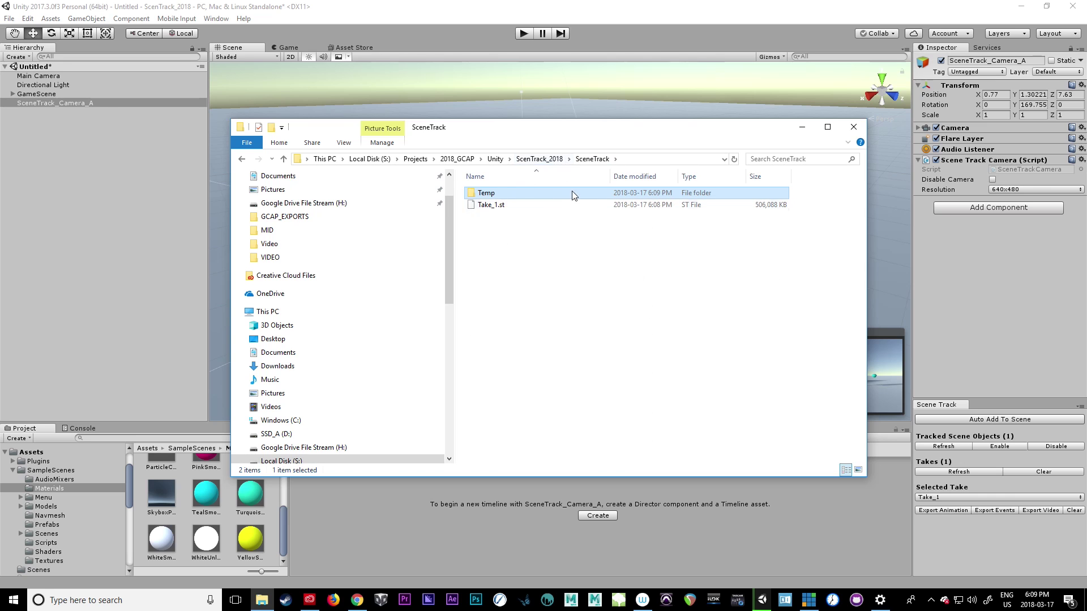
pyautogui.click(546, 160)
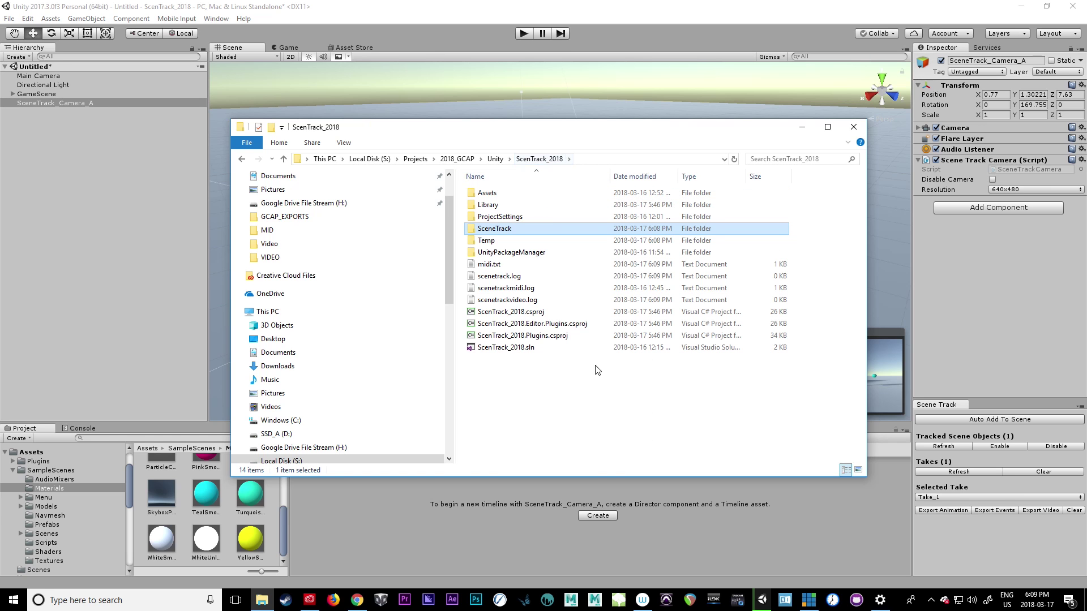
pyautogui.doubleClick(499, 229)
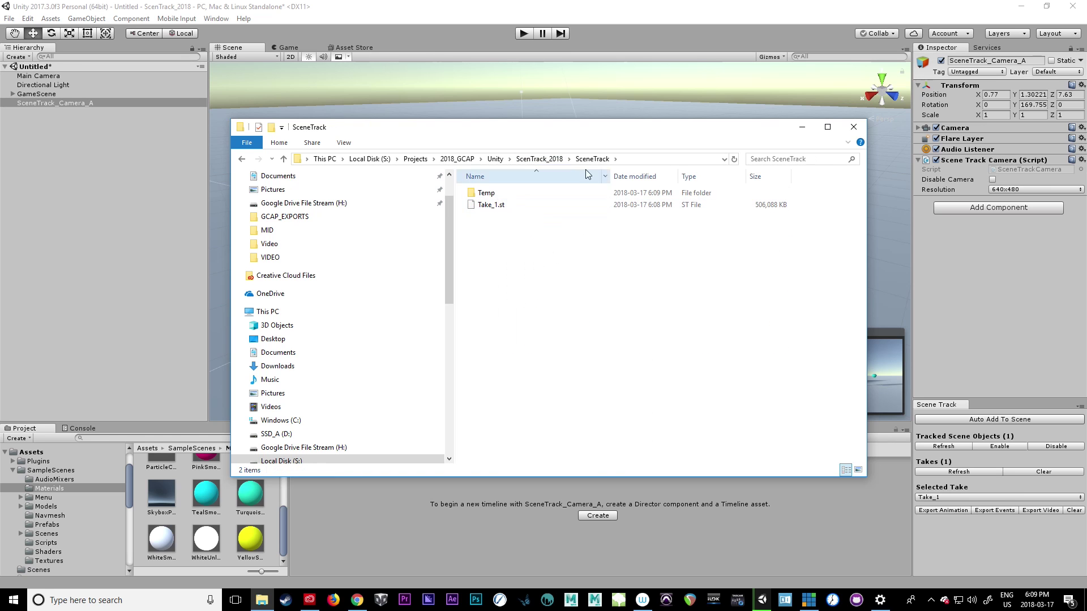
pyautogui.doubleClick(492, 195)
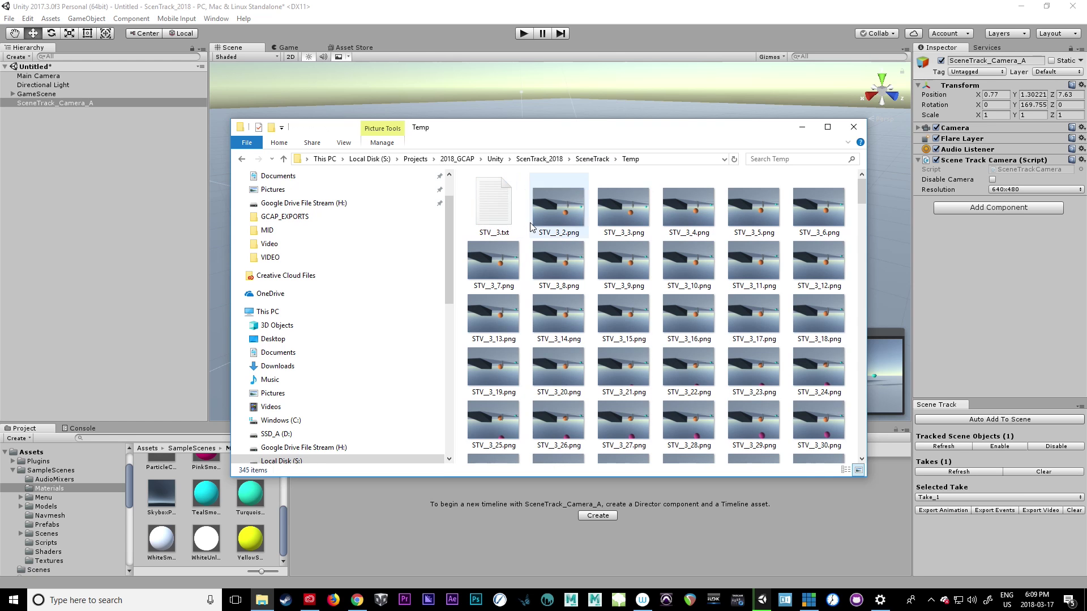
pyautogui.moveTo(860, 189); pyautogui.dragTo(864, 178)
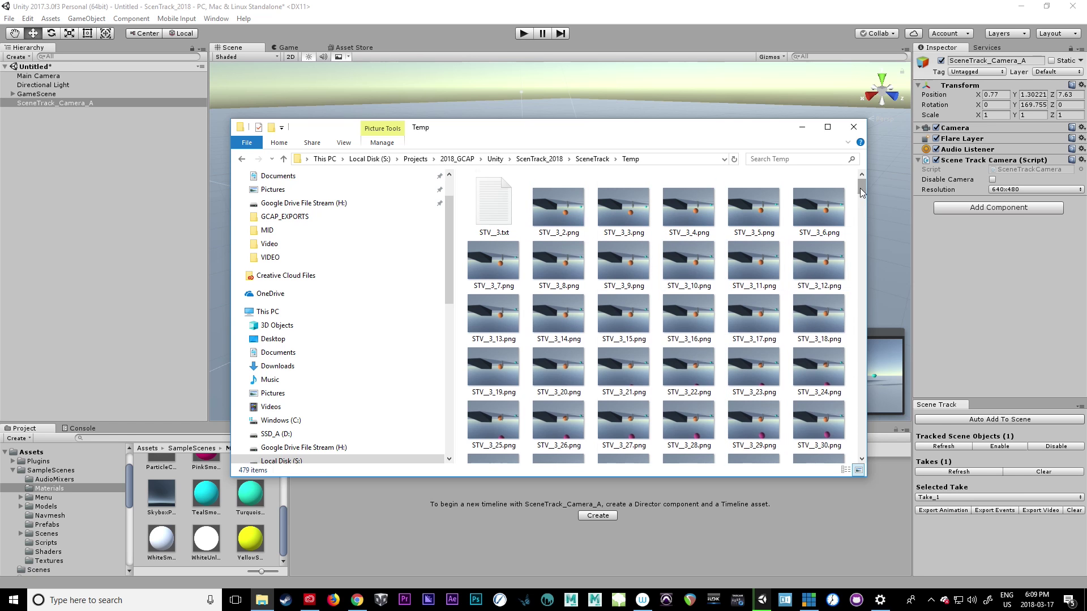
pyautogui.moveTo(860, 192)
pyautogui.mouseDown()
pyautogui.moveTo(859, 229)
pyautogui.moveTo(860, 185)
pyautogui.mouseUp()
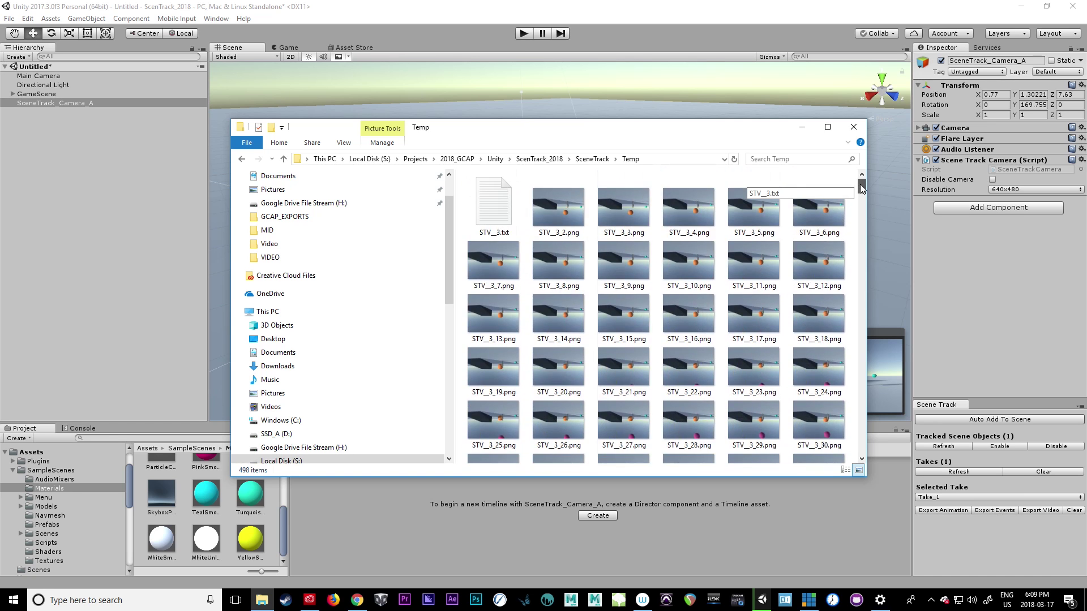
pyautogui.click(592, 159)
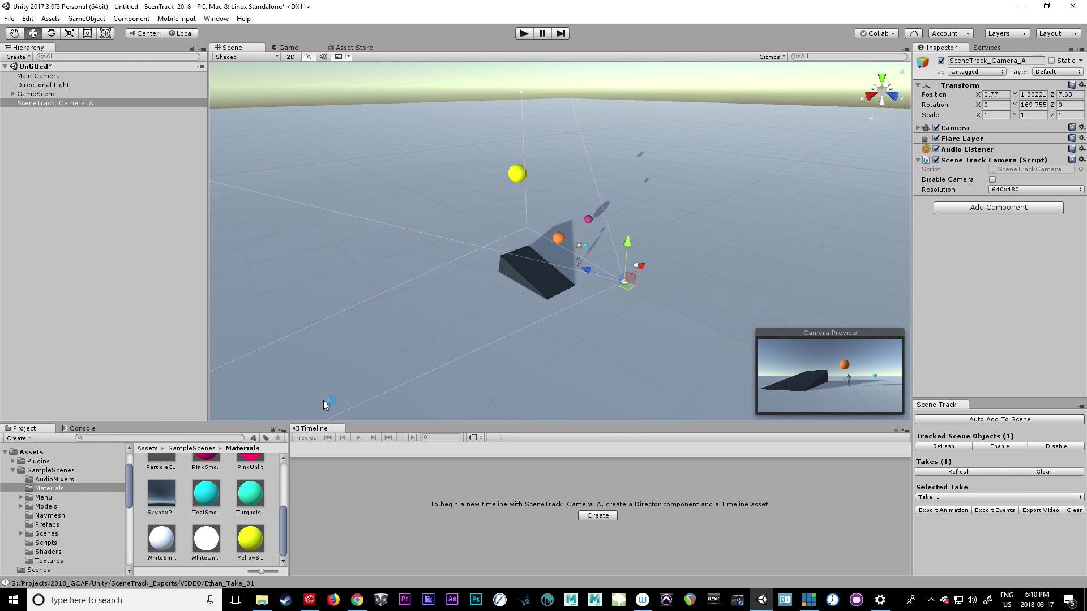
# Step: Go to Unity\SceneTrack_Exports\VIDEO and play Ethan_Take_01.mp4
pyautogui.click(261, 601)
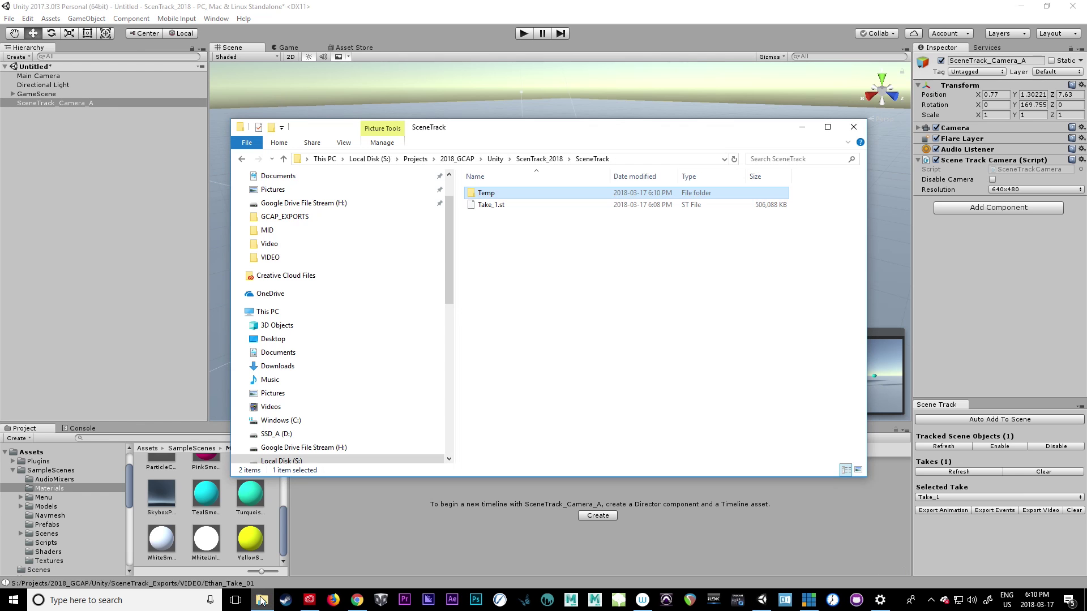
pyautogui.click(538, 159)
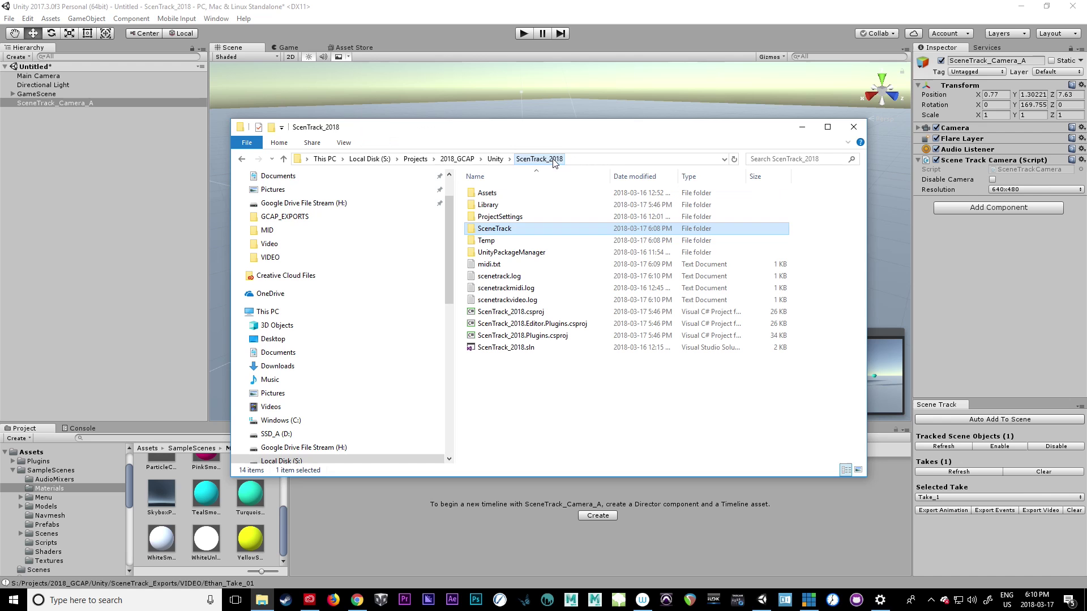
pyautogui.click(496, 159)
pyautogui.doubleClick(525, 193)
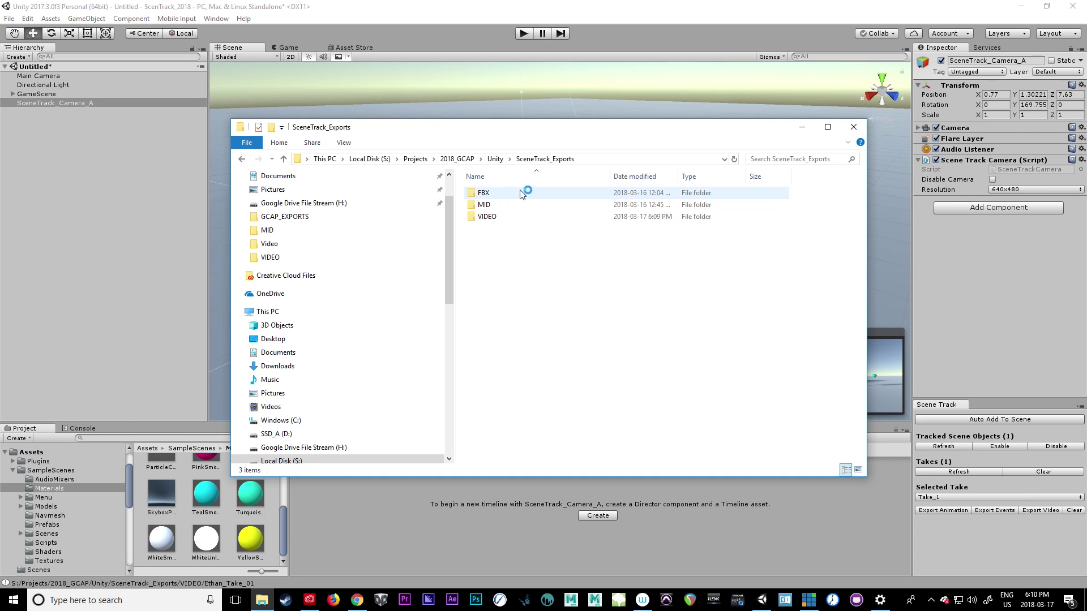
pyautogui.doubleClick(485, 217)
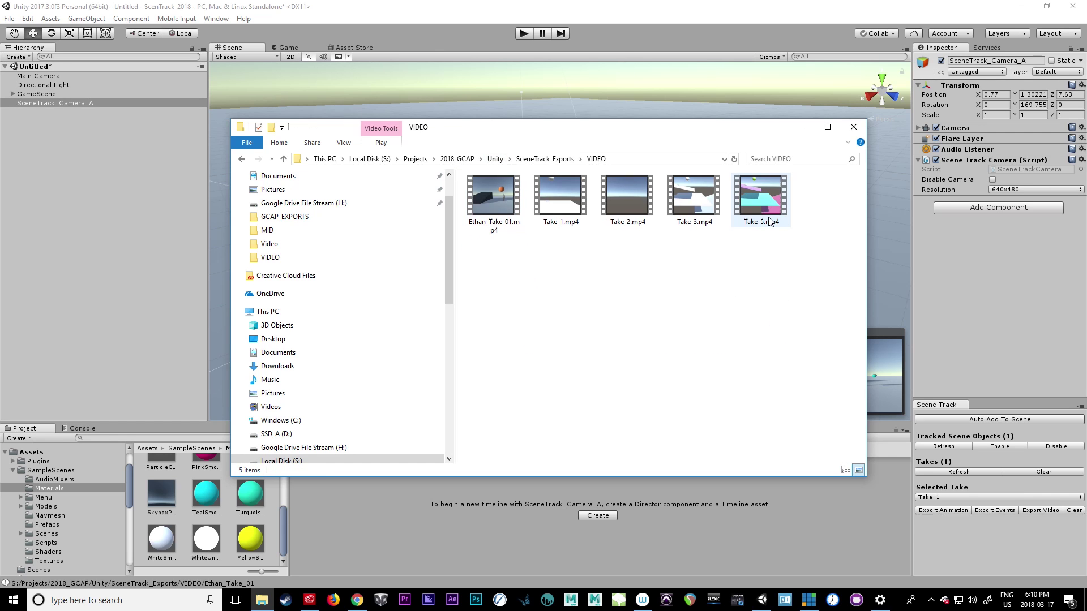
pyautogui.doubleClick(502, 206)
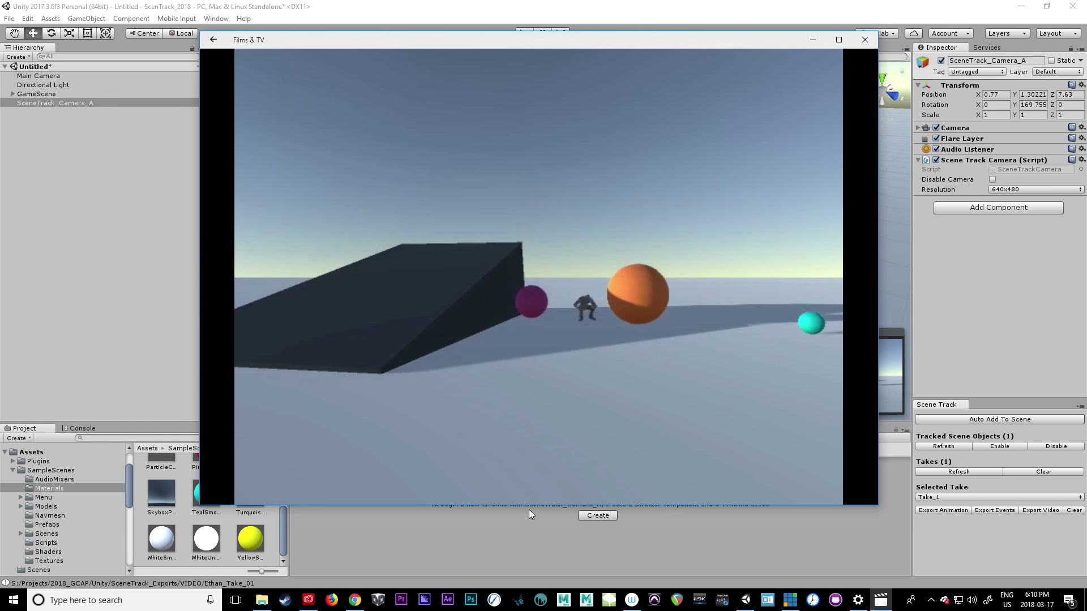
pyautogui.click(864, 40)
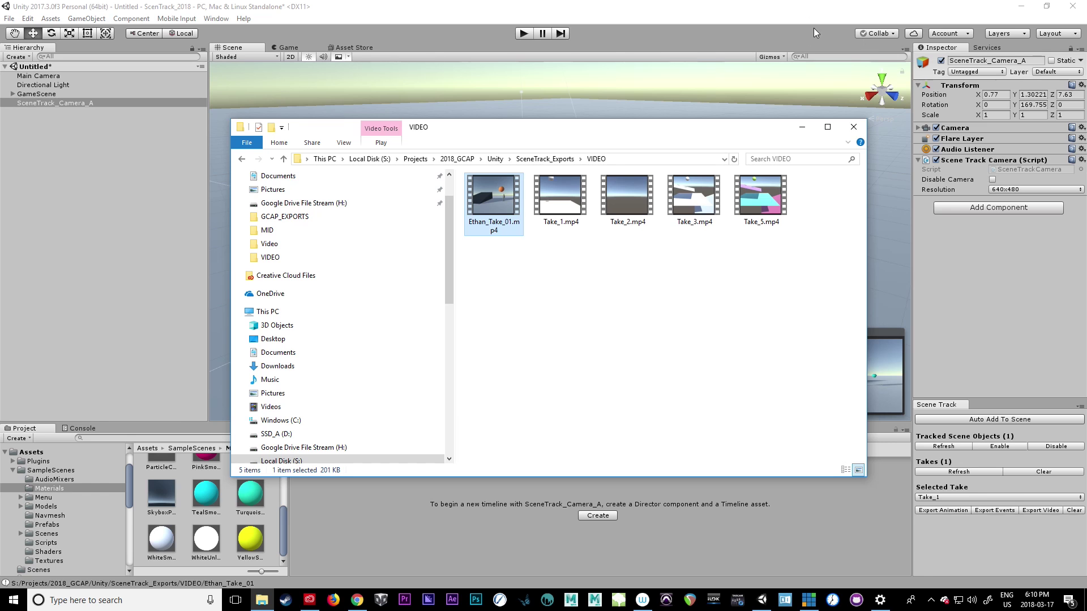
# Step: Close File Explorer and launch Premiere Pro from the taskbar
pyautogui.click(853, 127)
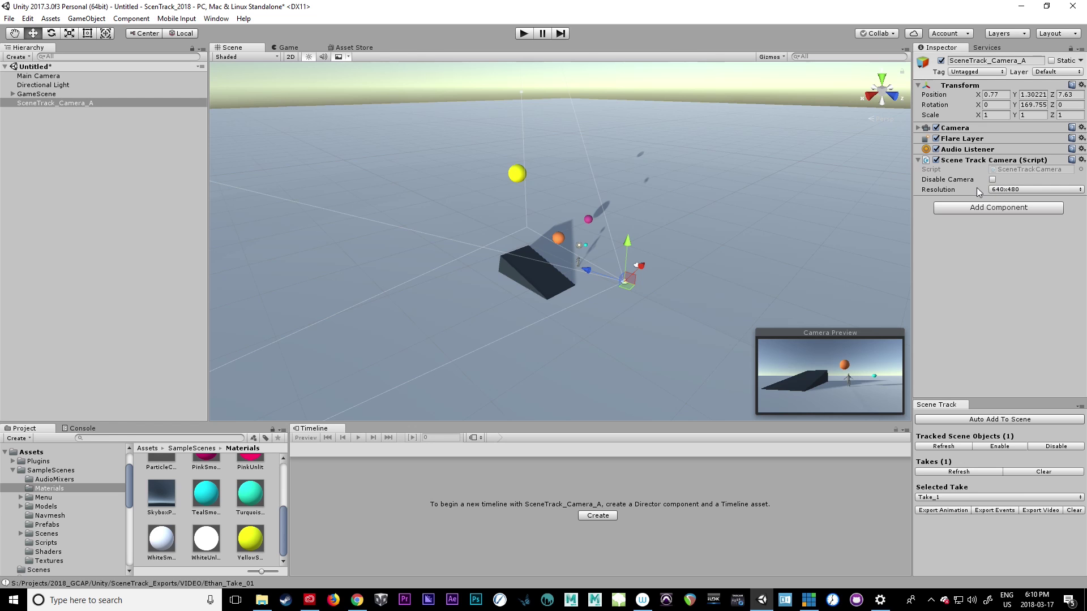
pyautogui.click(406, 608)
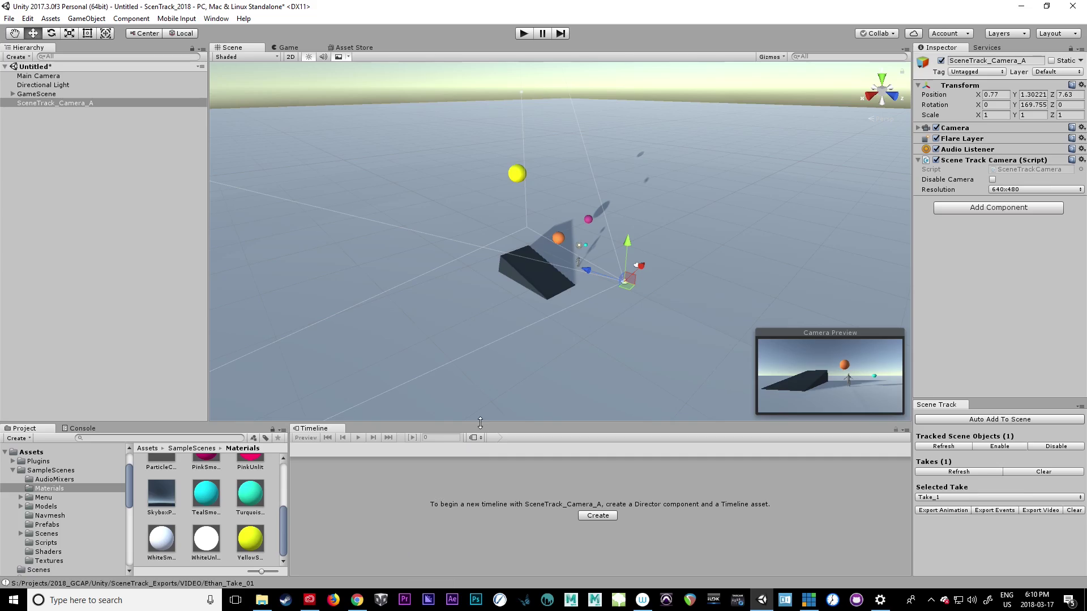